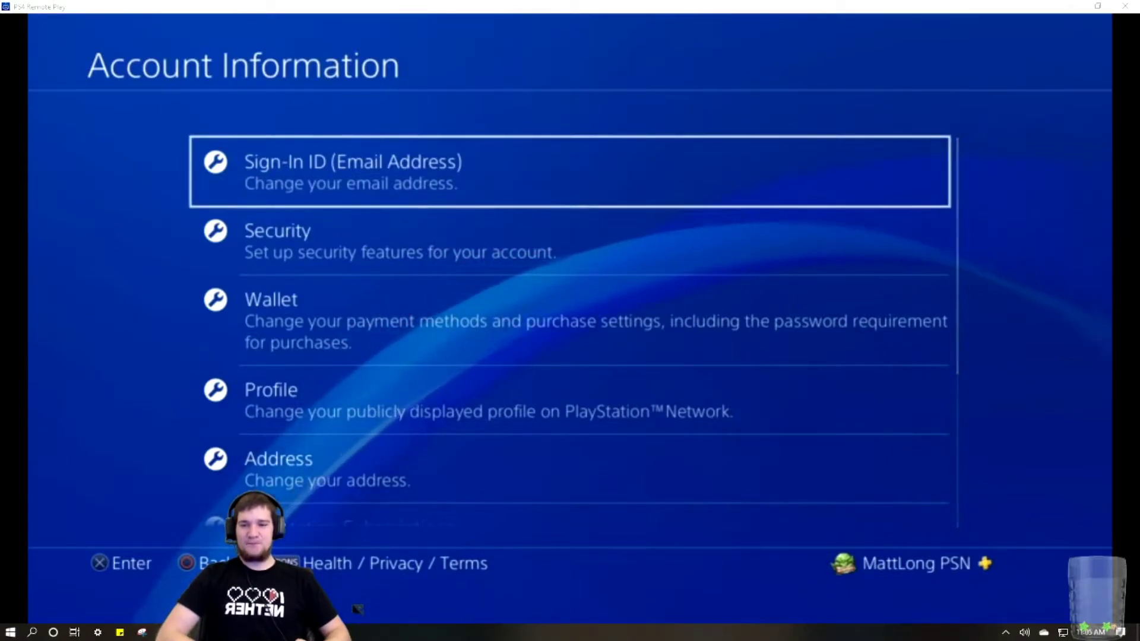
Browse the Account Information list and select Profile
key("Down")
key("Down")
key("Down")
key("Down")
key("Down")
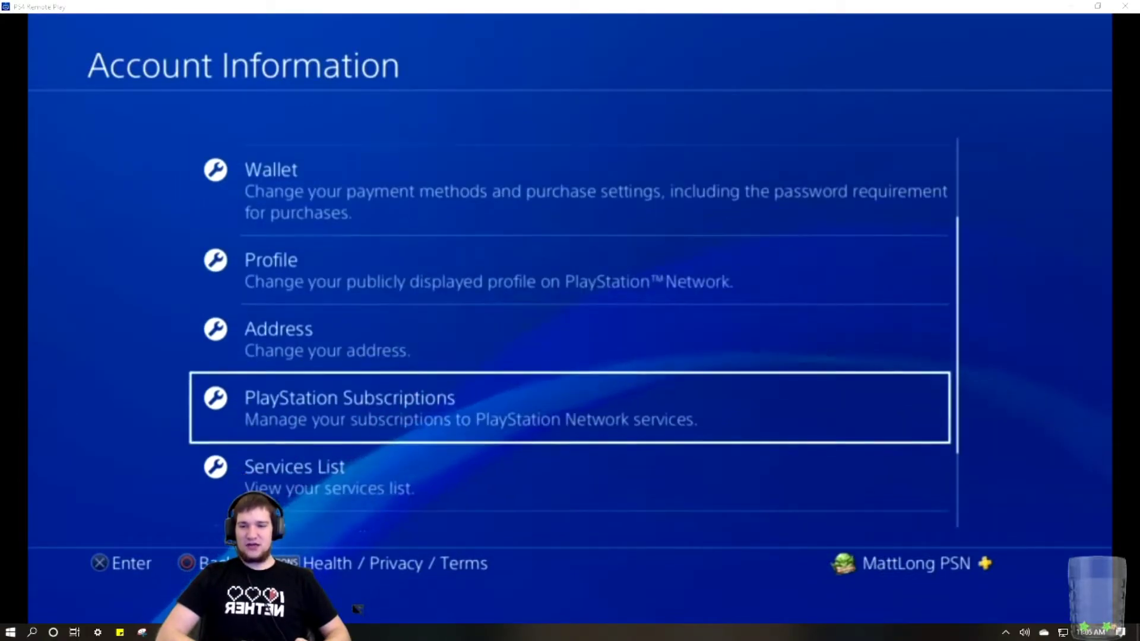
key("Down")
key("Down")
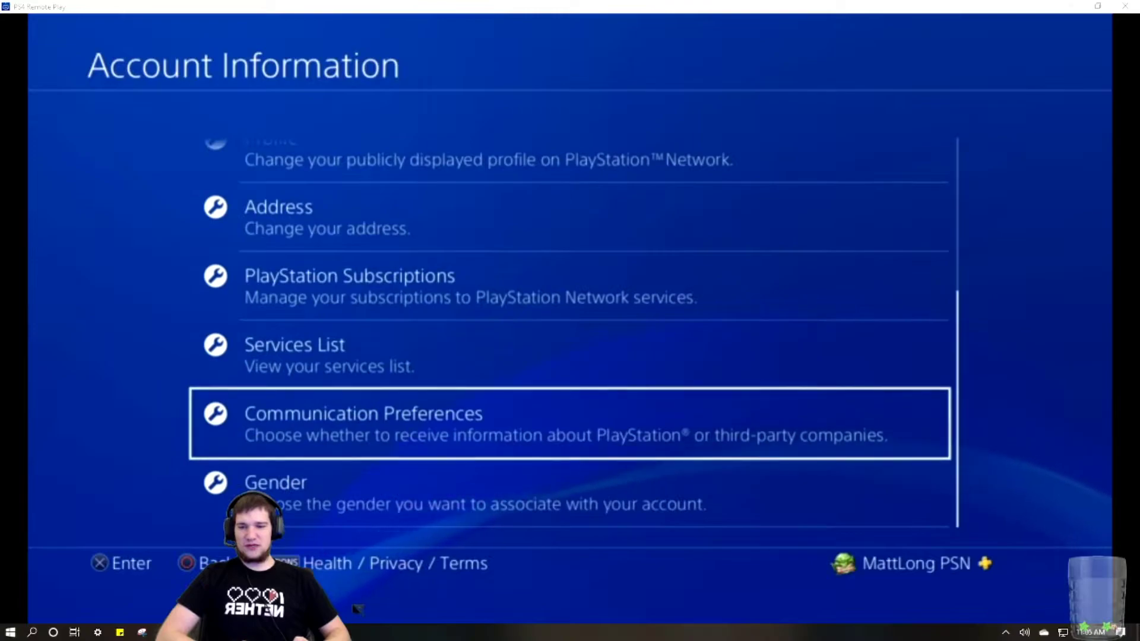
key("Up")
key("Up")
key("Up")
key("Up")
Choose Online ID in Profile, accept the change warning and continue past the second warning
key("Return")
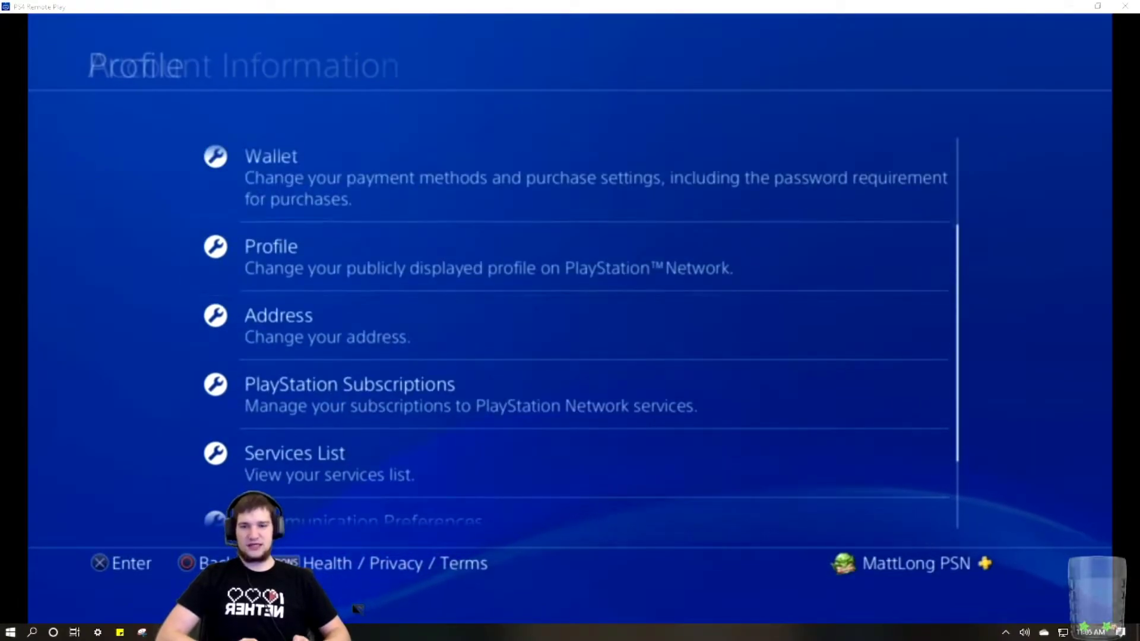
key("Down")
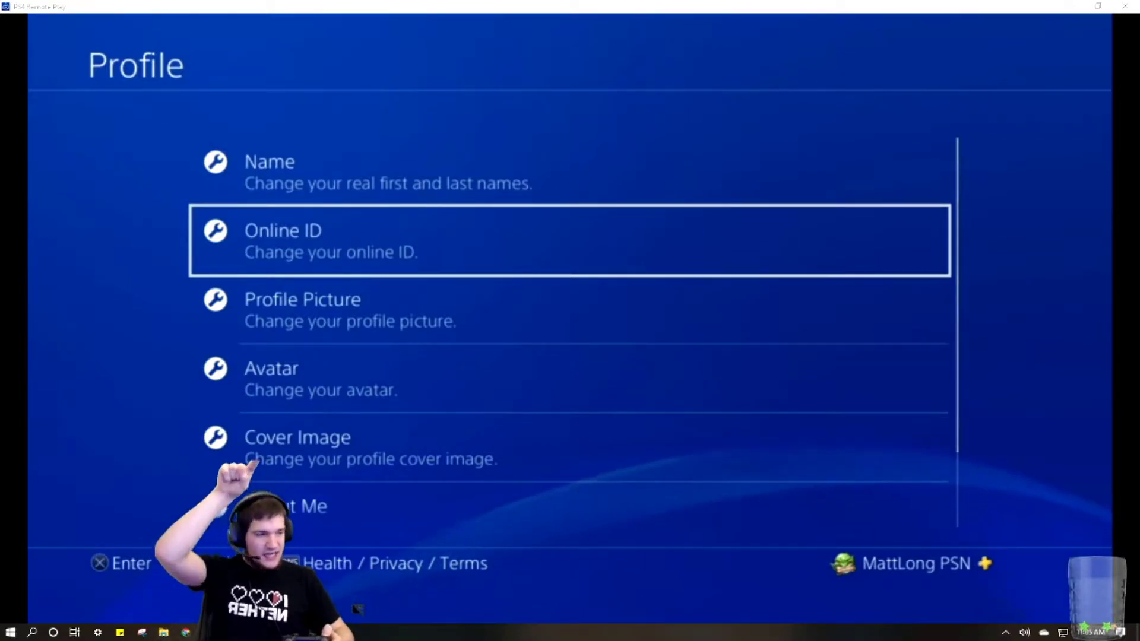
key("Return")
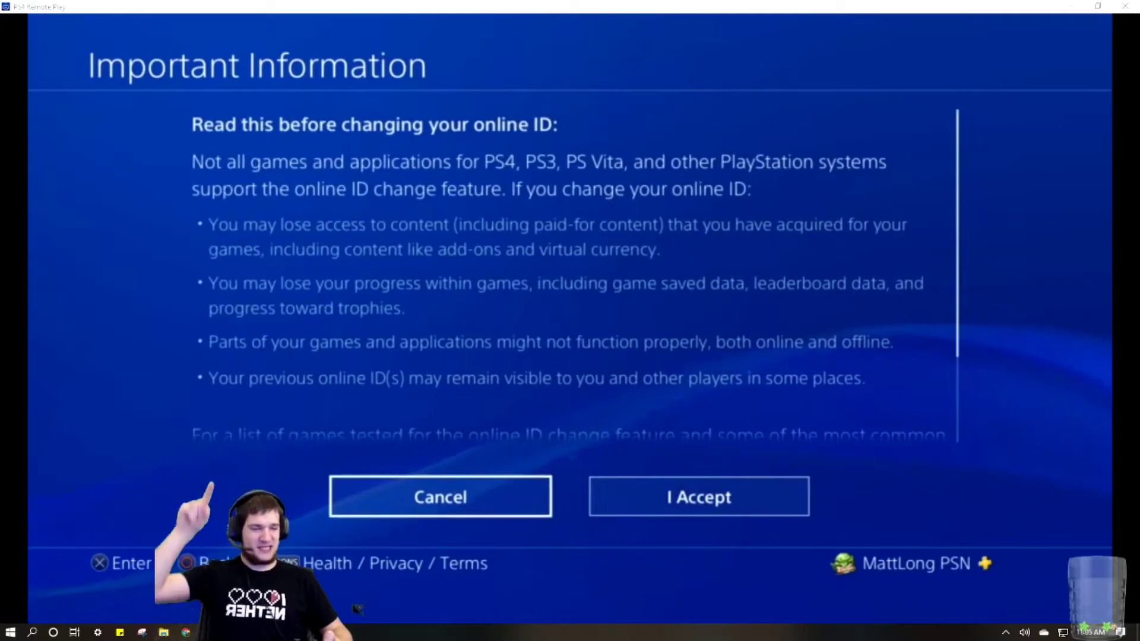
key("Right")
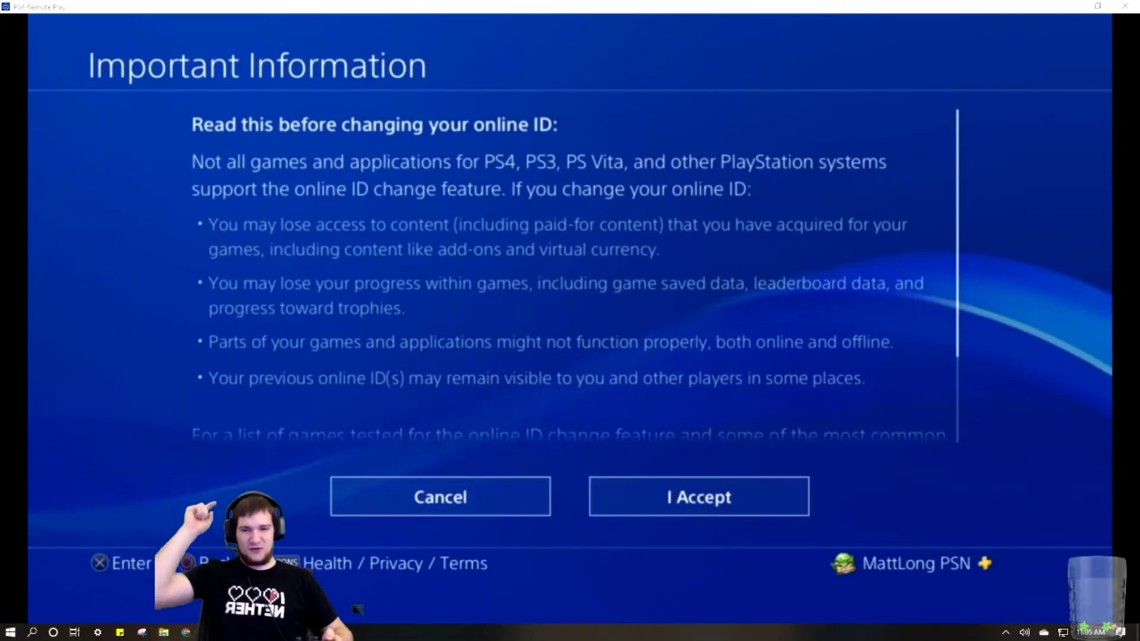
key("Return")
key("Right")
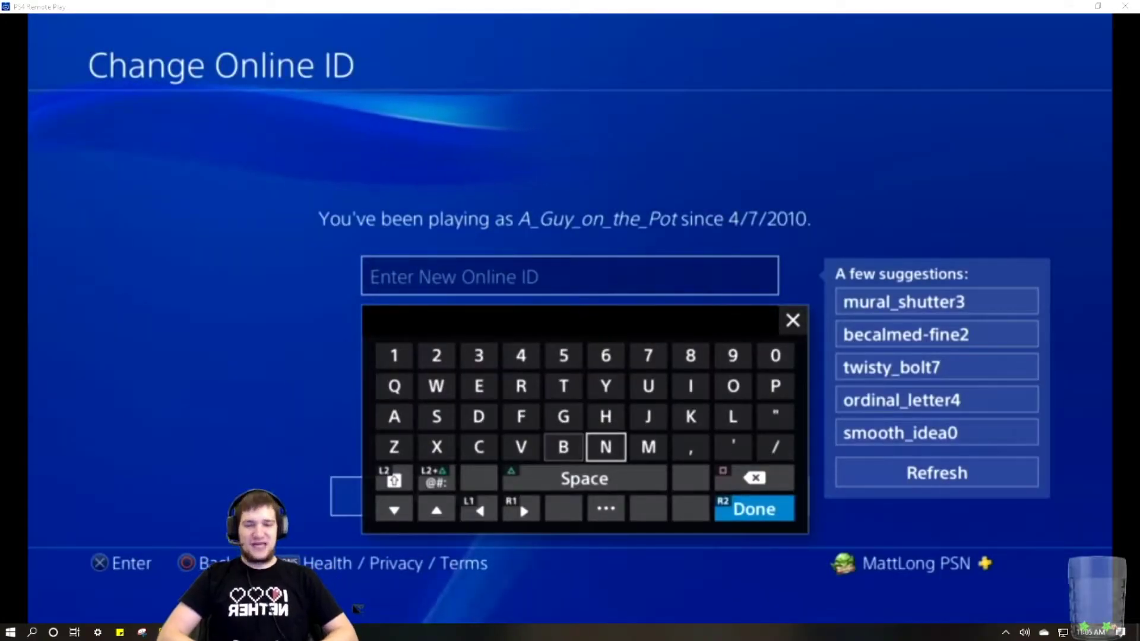
Enter MattLong6 as the new online ID and check its availability
type("M")
key("Up")
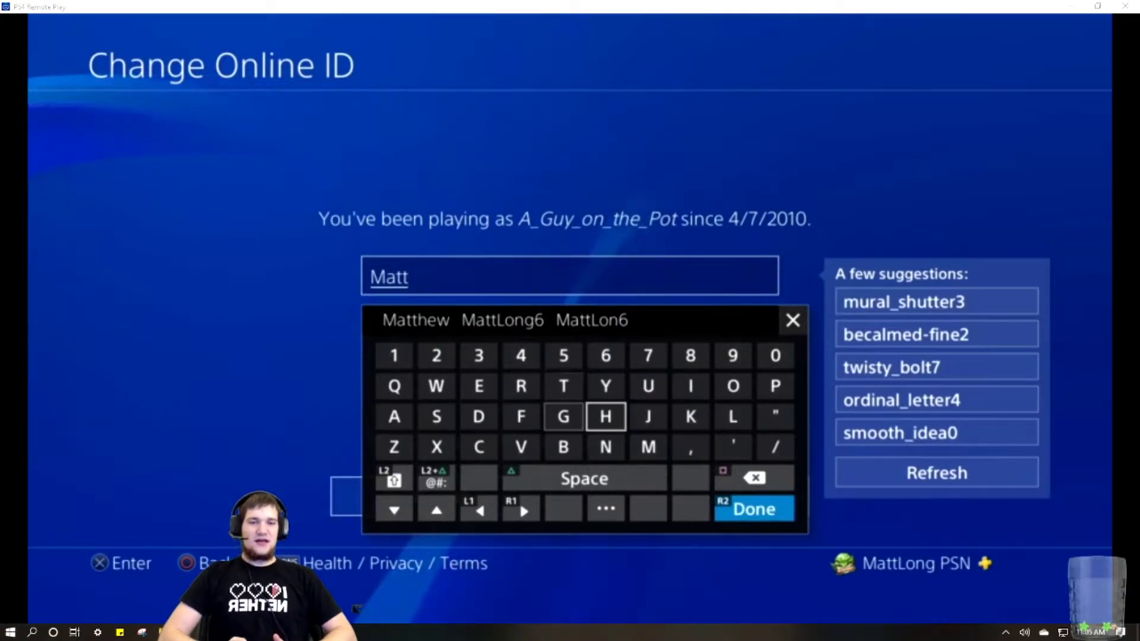
type("L")
key("Up")
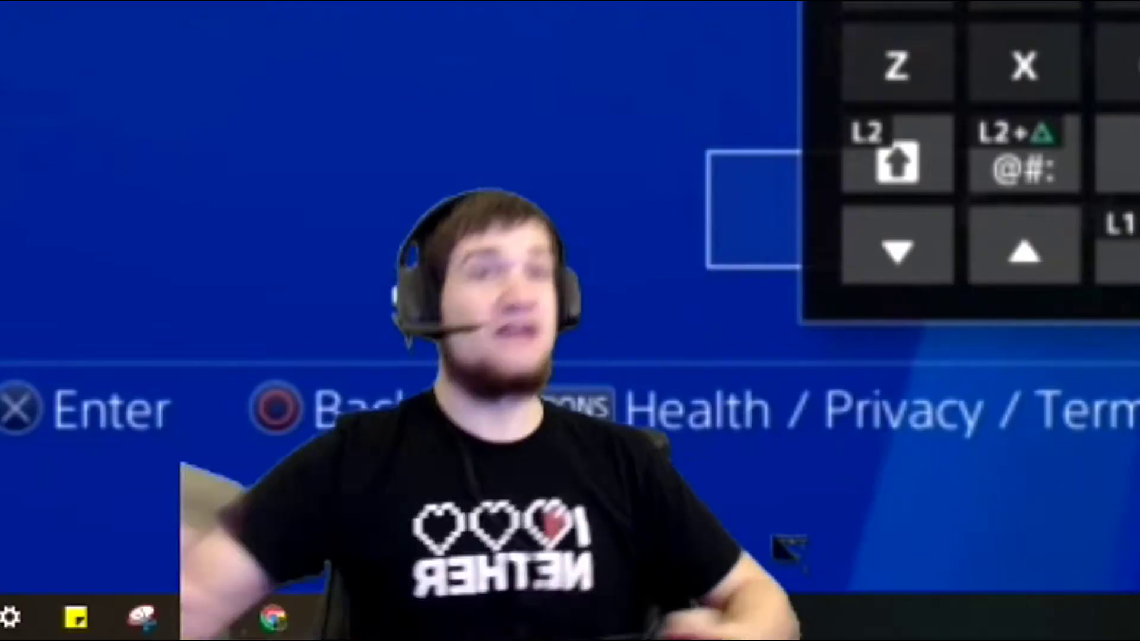
key("Left")
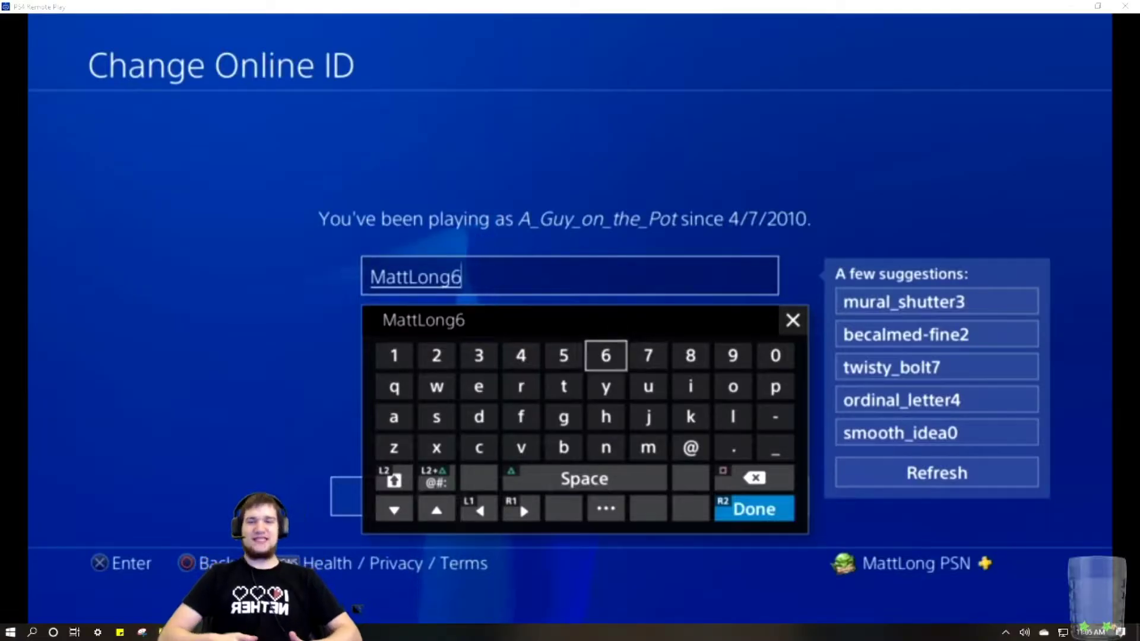
key("Return")
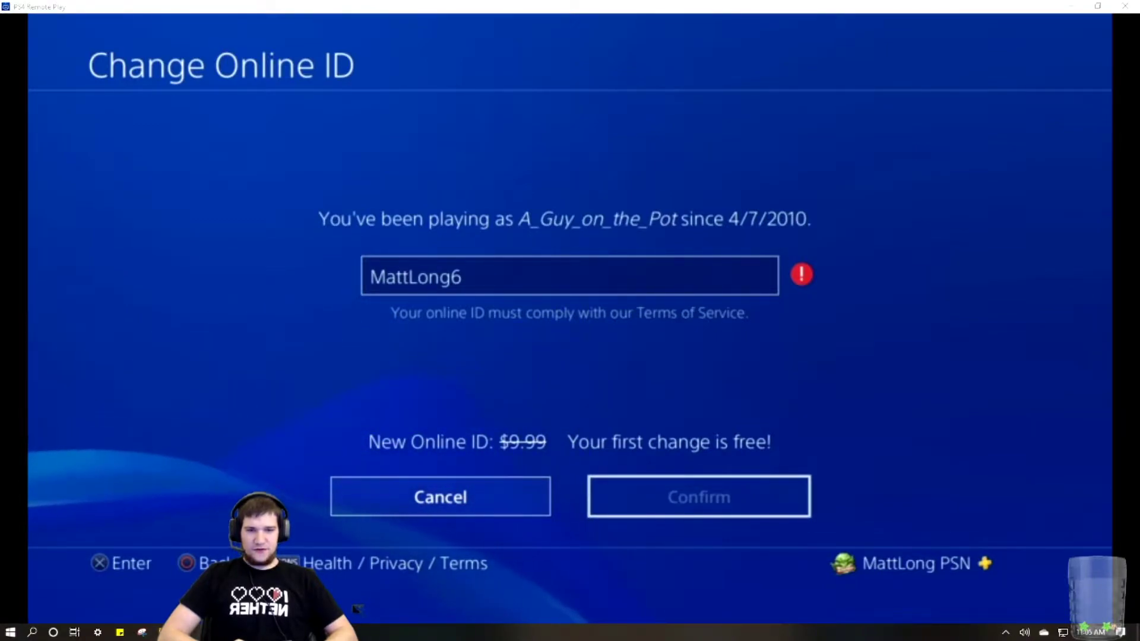
Delete the trailing 6 and recheck MattLong, which is also unavailable
key("Up")
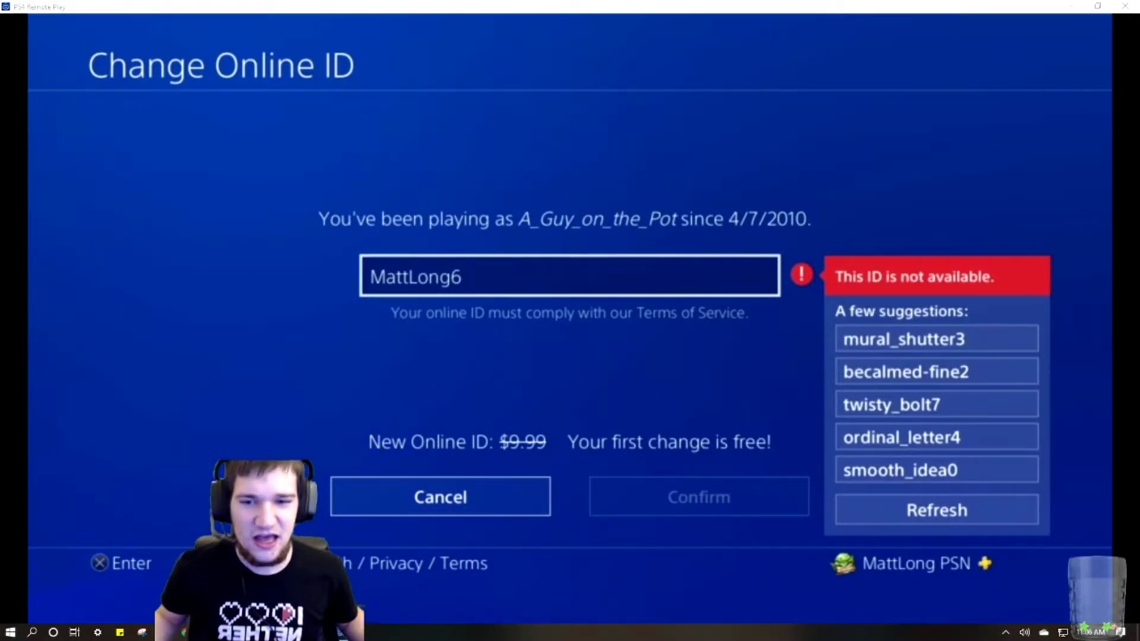
key("Return")
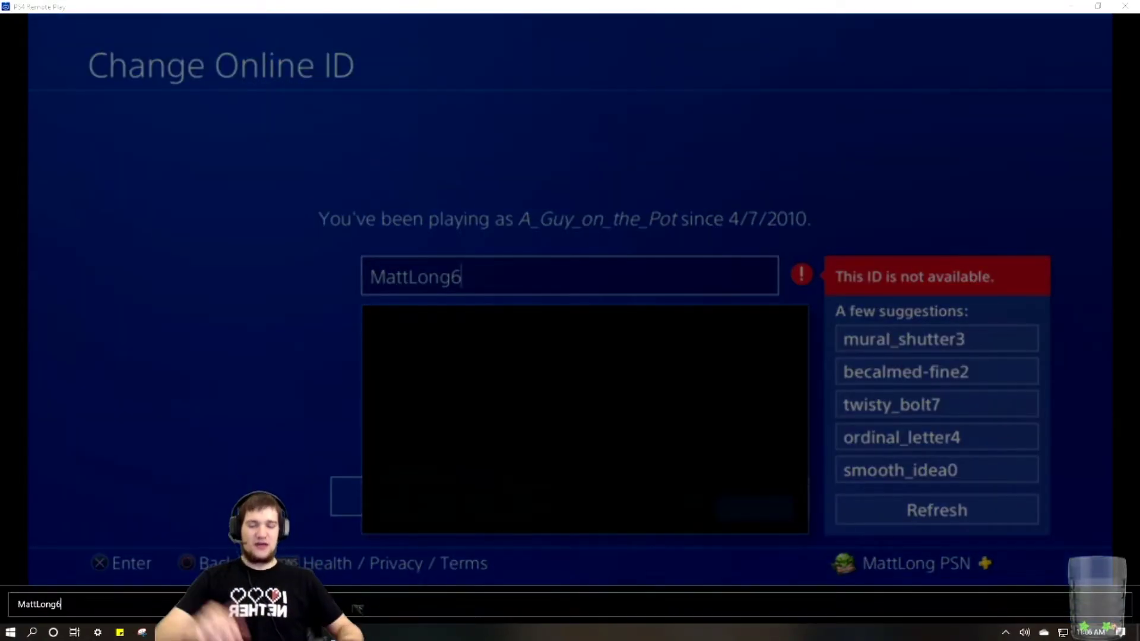
key("BackSpace")
key("Escape")
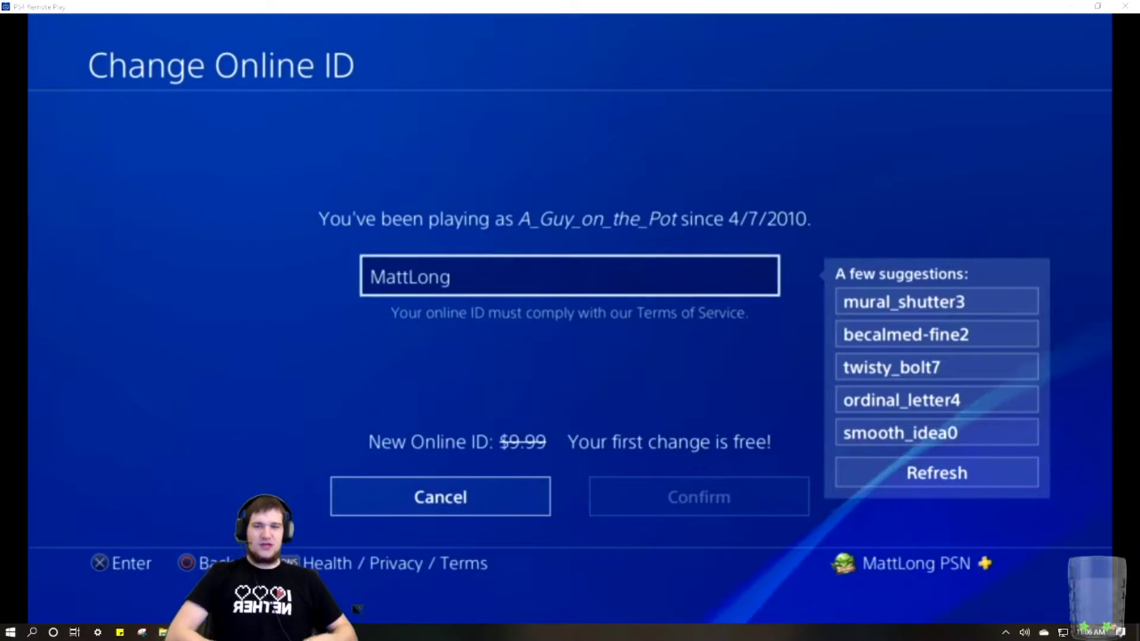
key("Down")
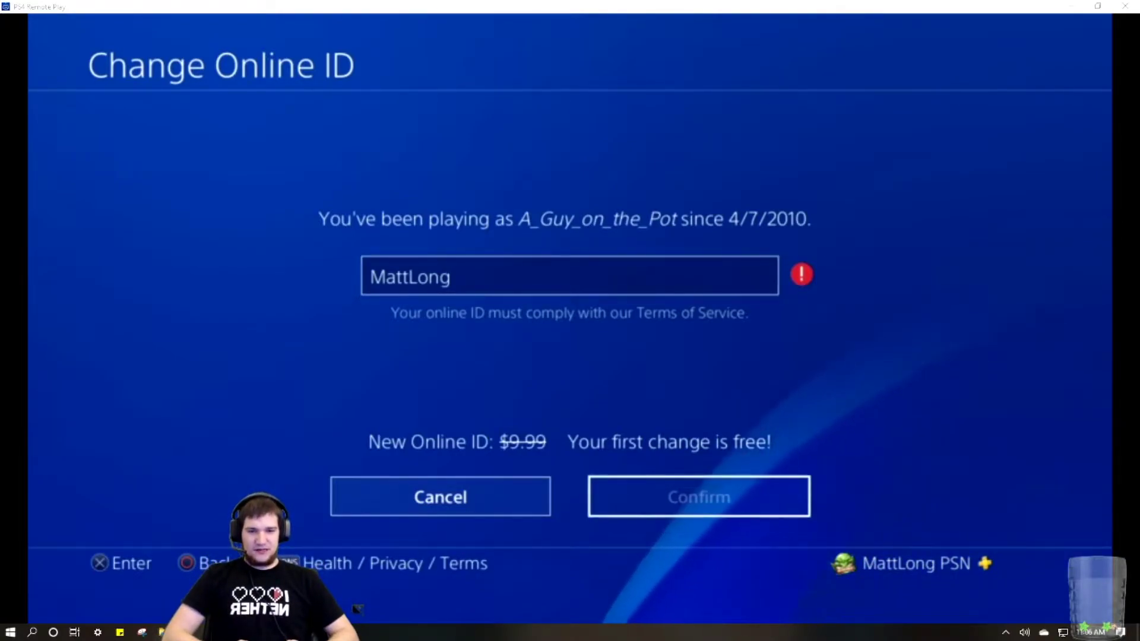
key("Up")
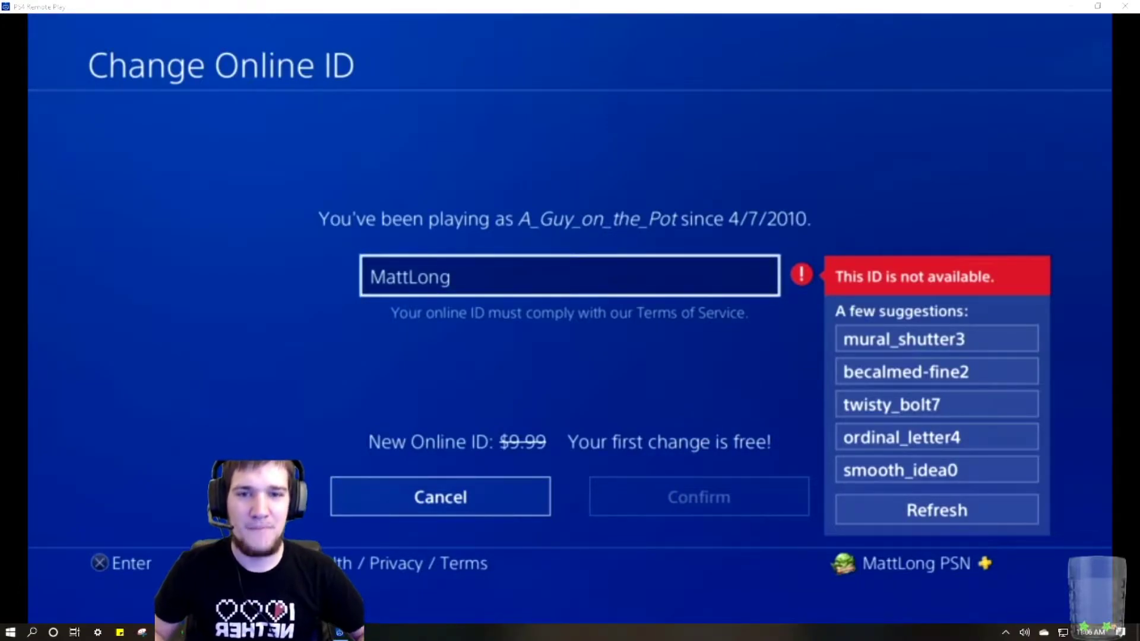
Back out of the online ID change and warnings to the main Settings list
key("Return")
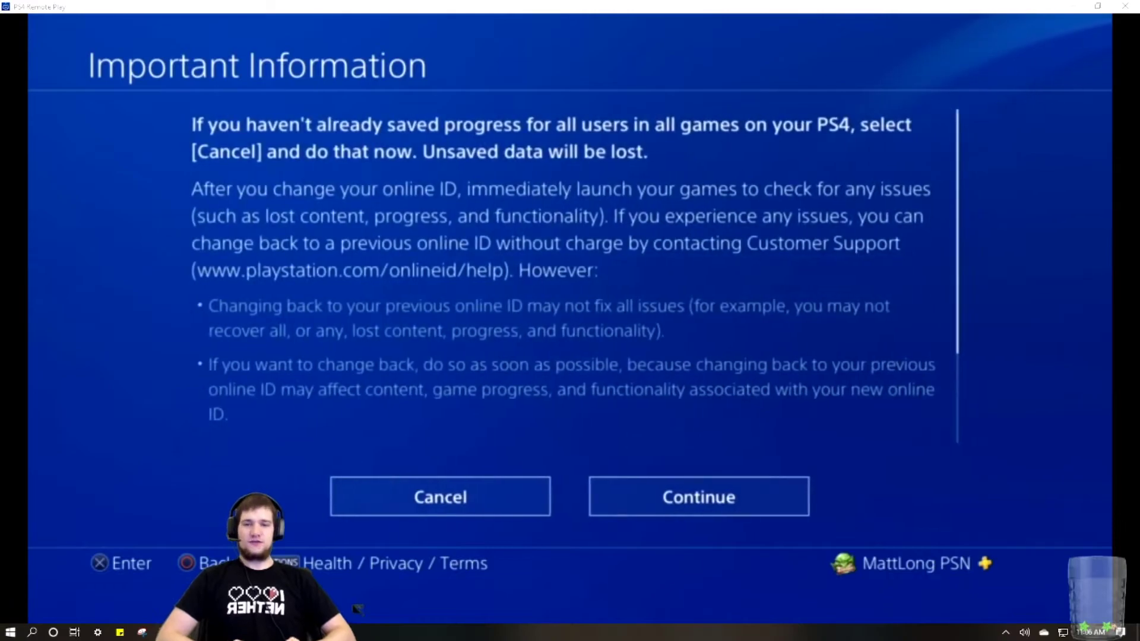
key("Return")
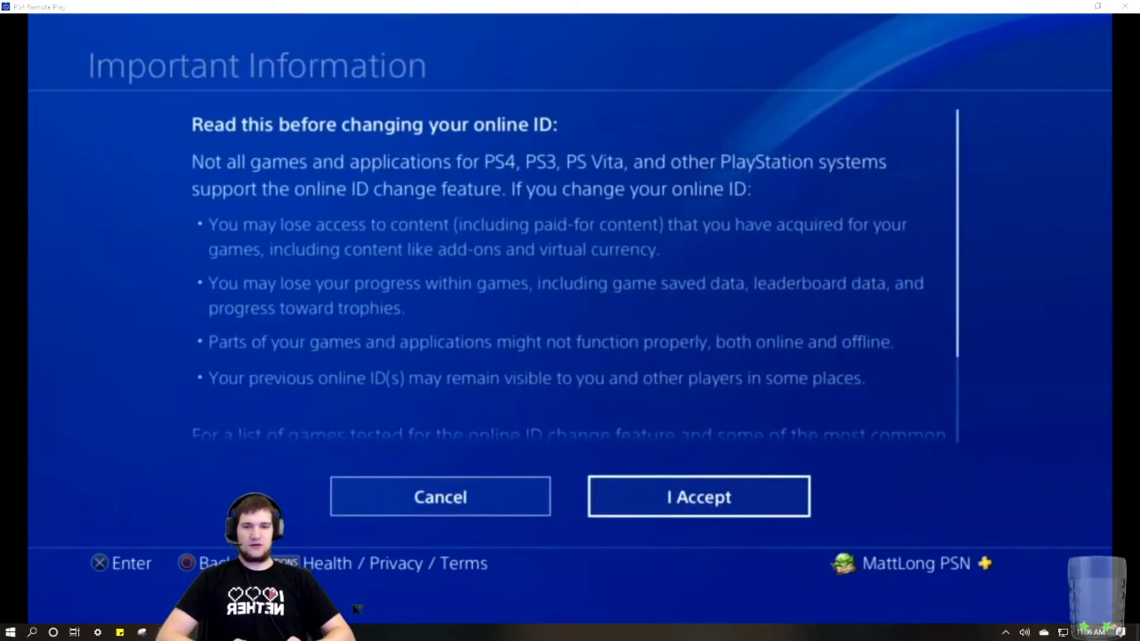
key("Escape")
key("Escape")
key("Escape")
key("Escape")
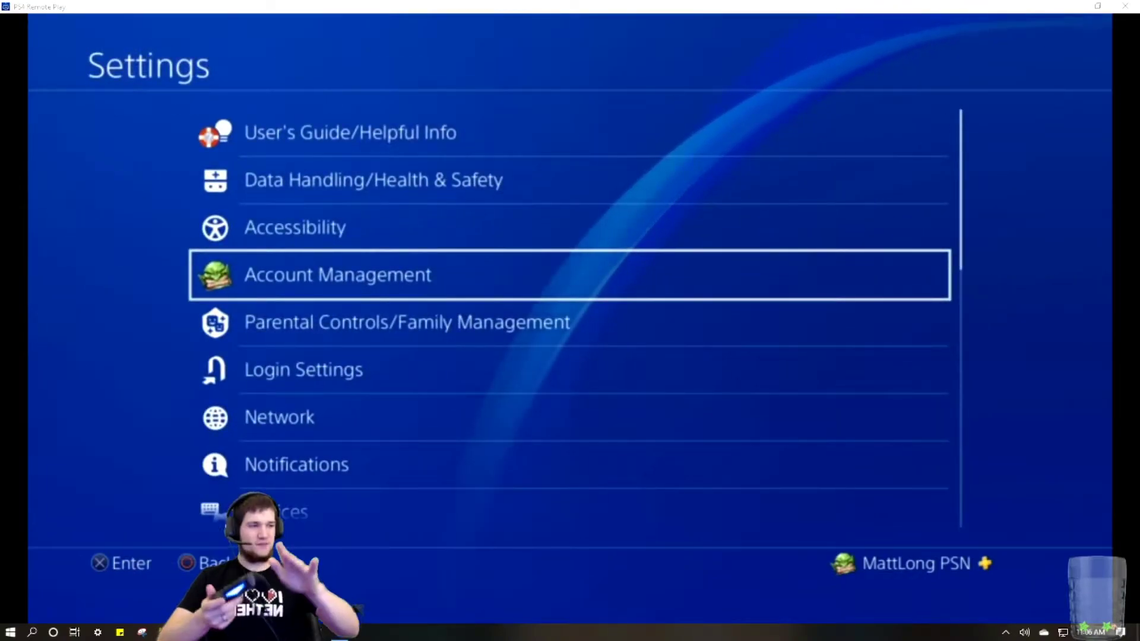
key("Escape")
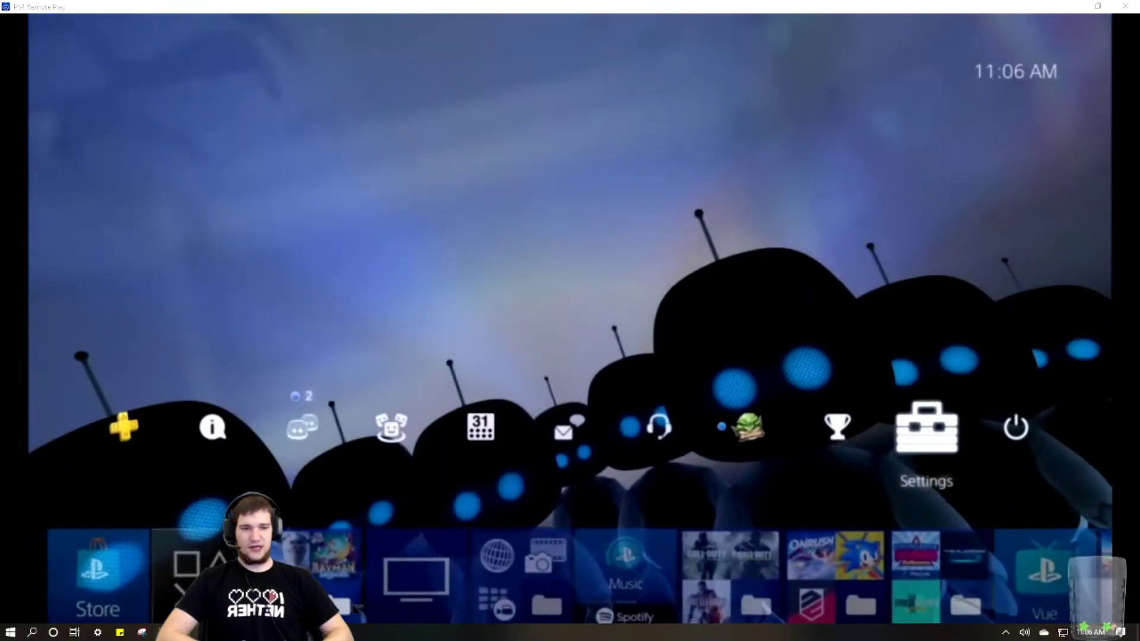
Open Friends from the home functions and start a player search
key("Left")
key("Left")
key("Left")
key("Right")
key("Right")
key("Return")
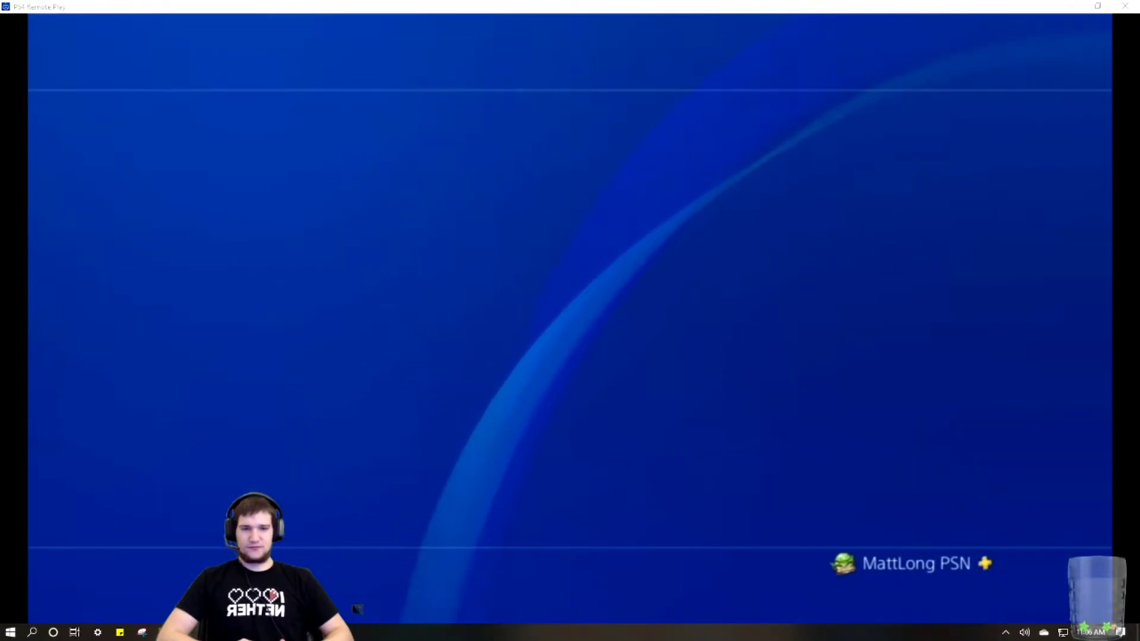
key("Return")
type("ma")
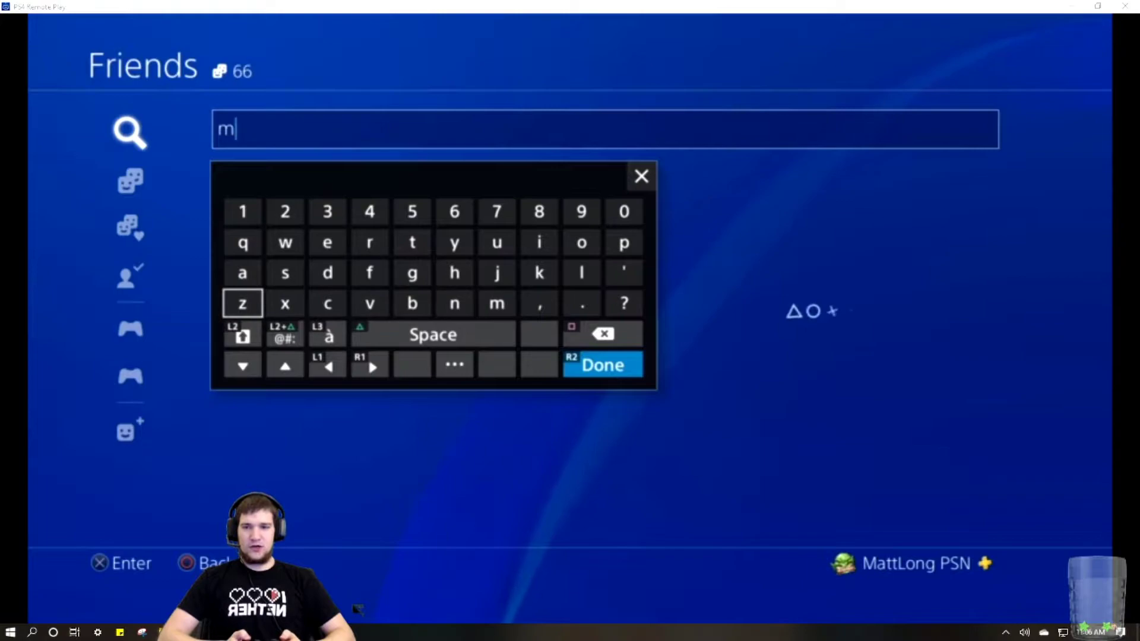
type("tlo")
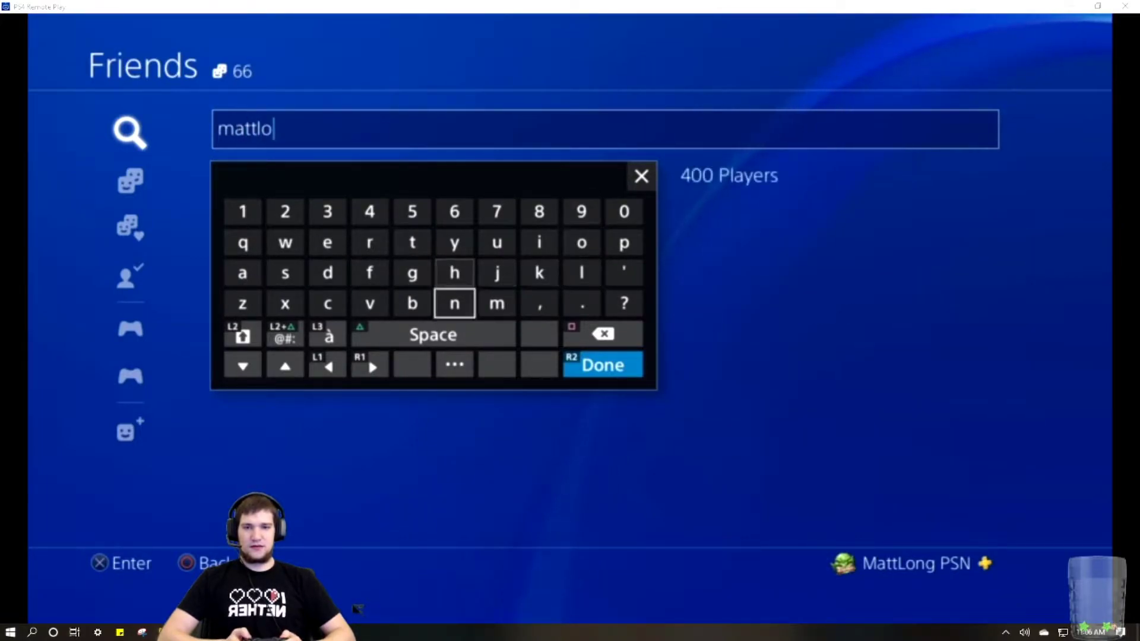
type("ng6")
key("Return")
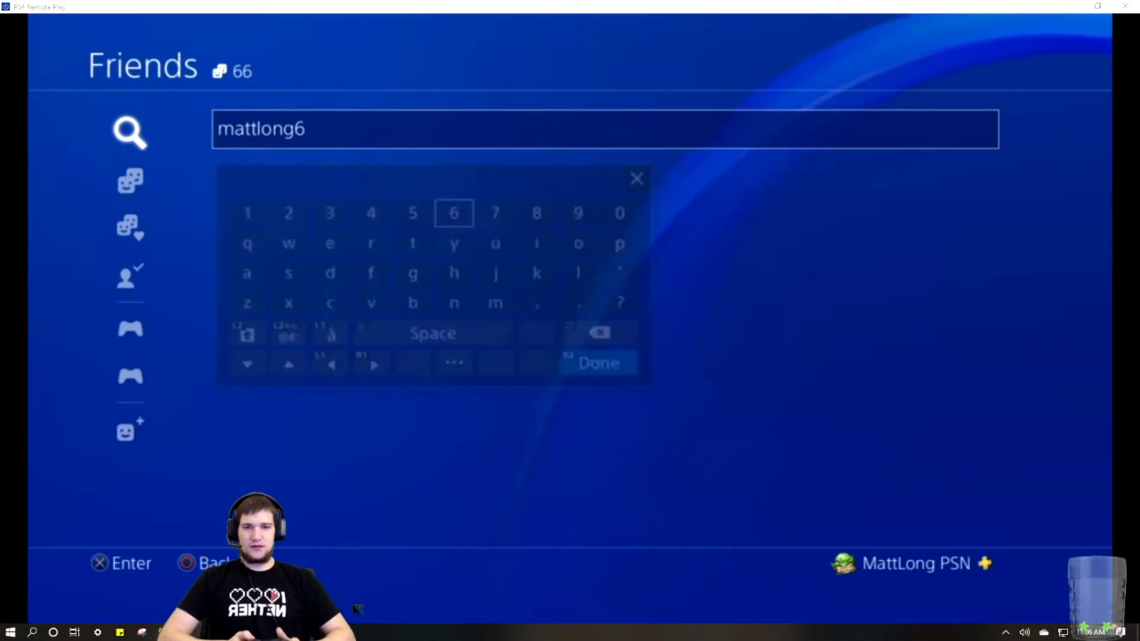
key("Down")
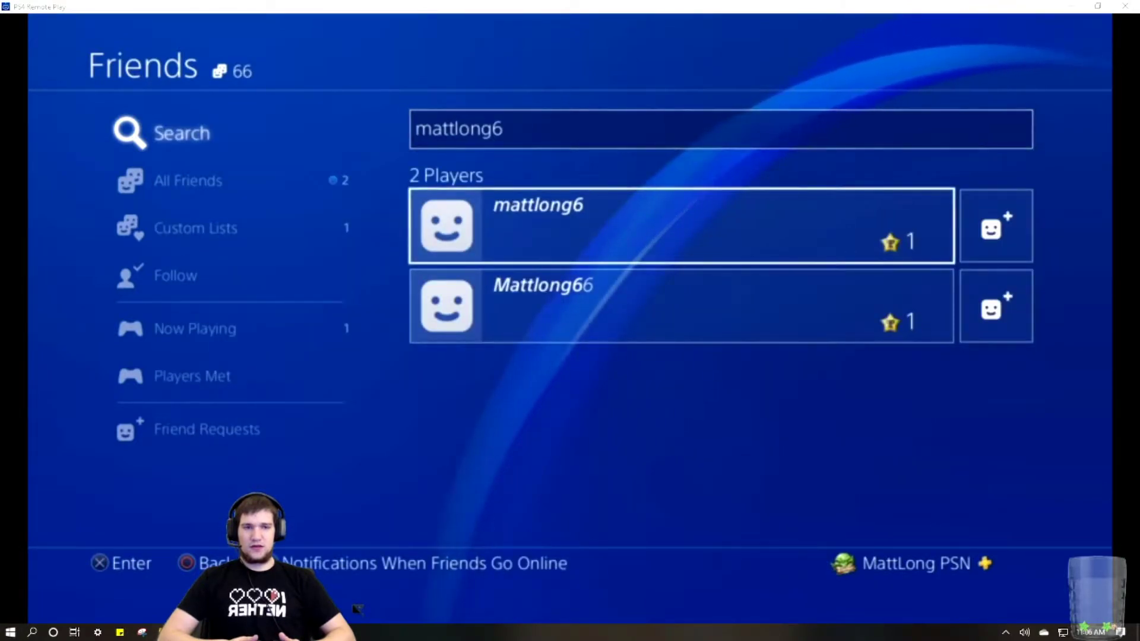
key("Return")
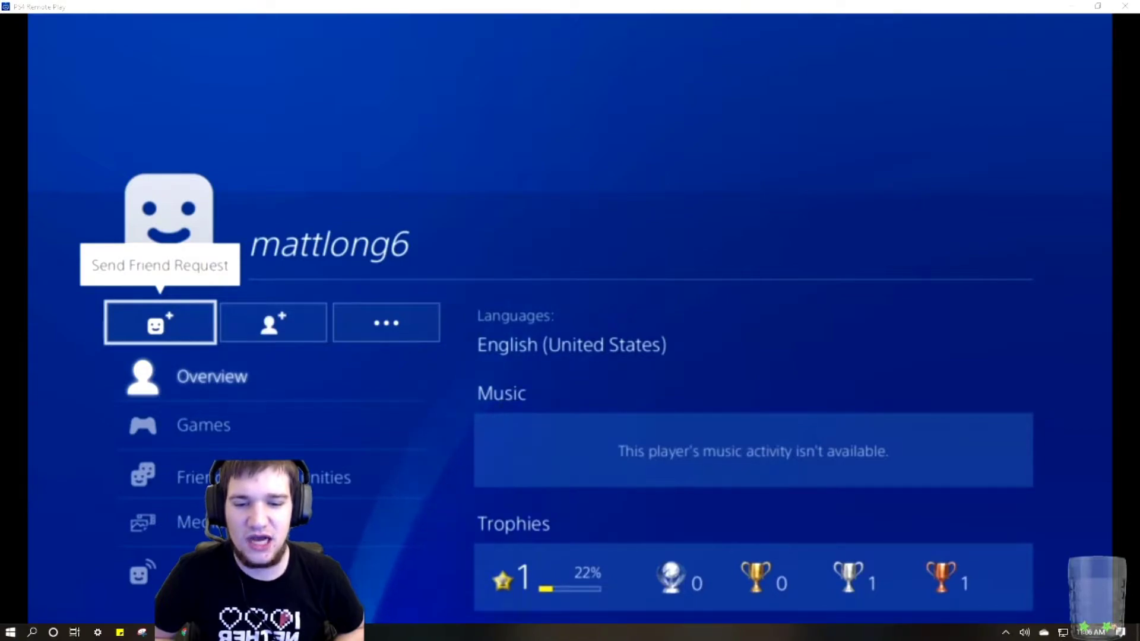
key("Right")
key("Return")
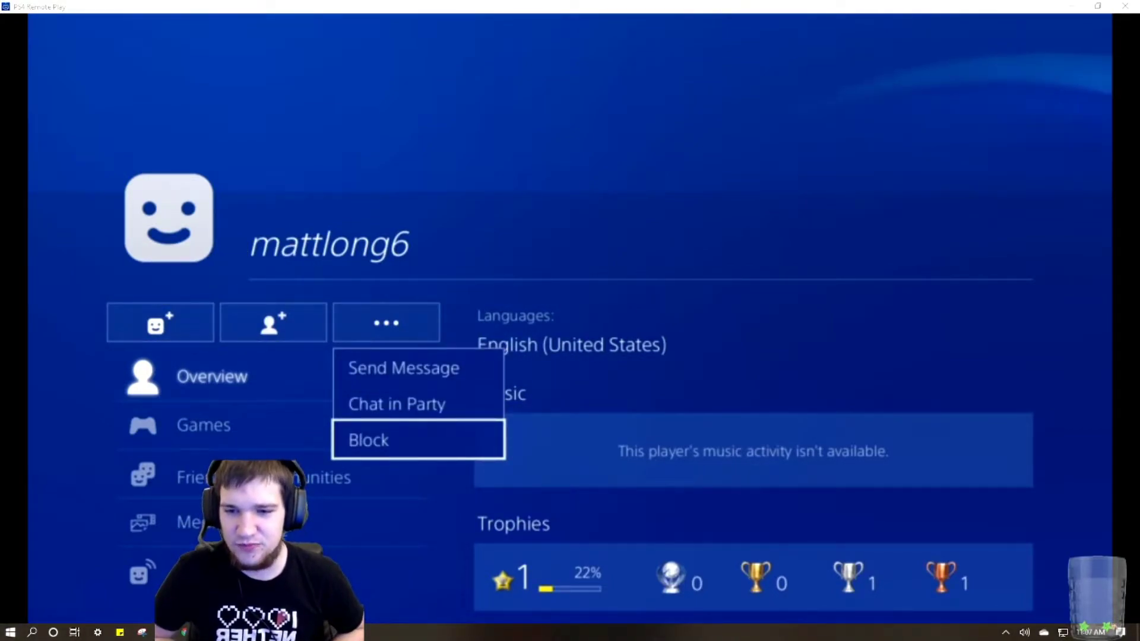
key("Return")
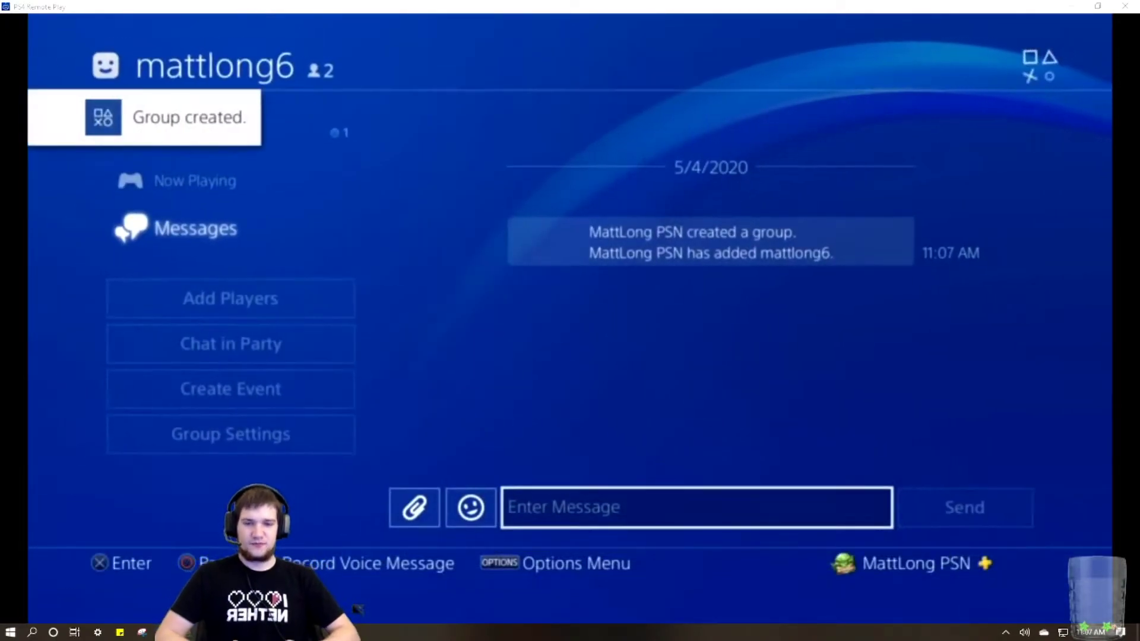
key("Return")
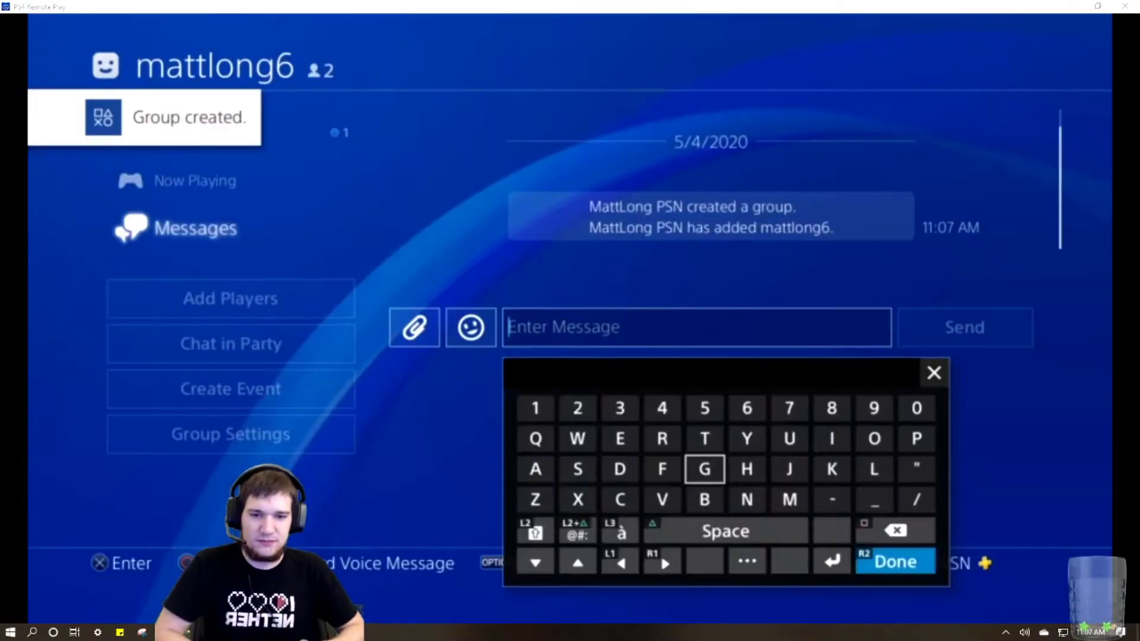
Type 'Bro! You took my usern', using the symbols keyboard for the '!'
type("B")
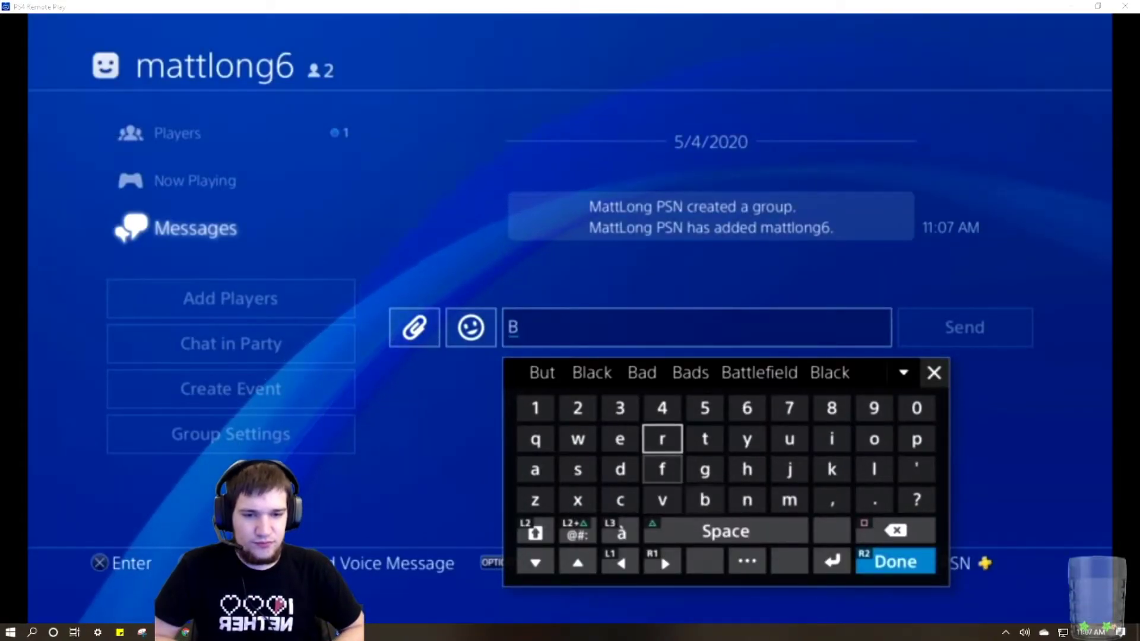
type("ro")
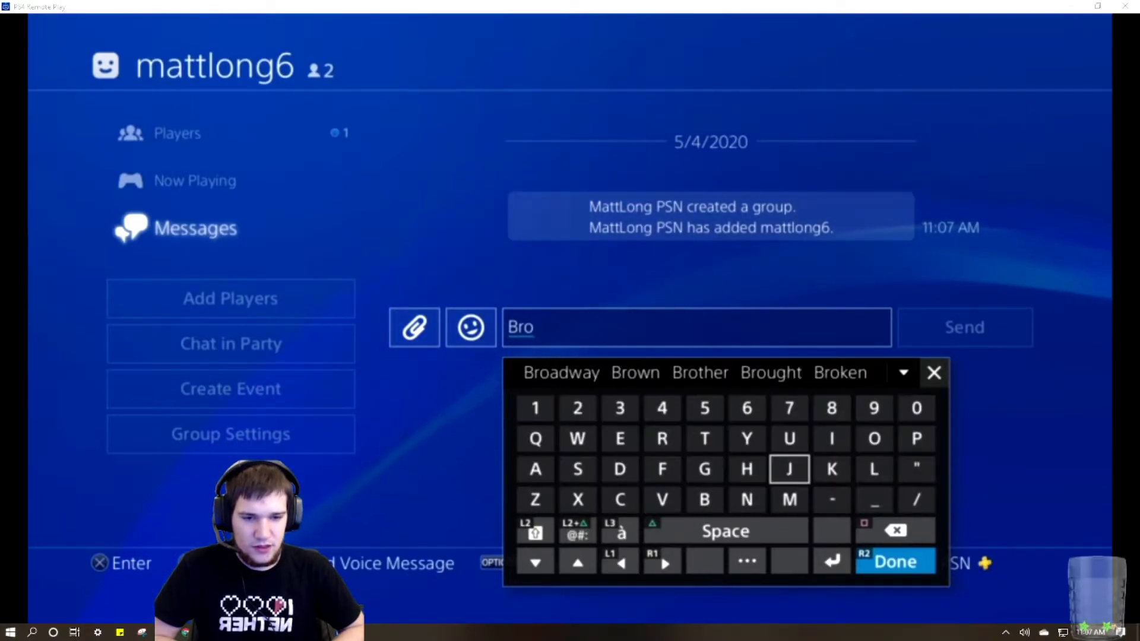
key("Return")
key("Return")
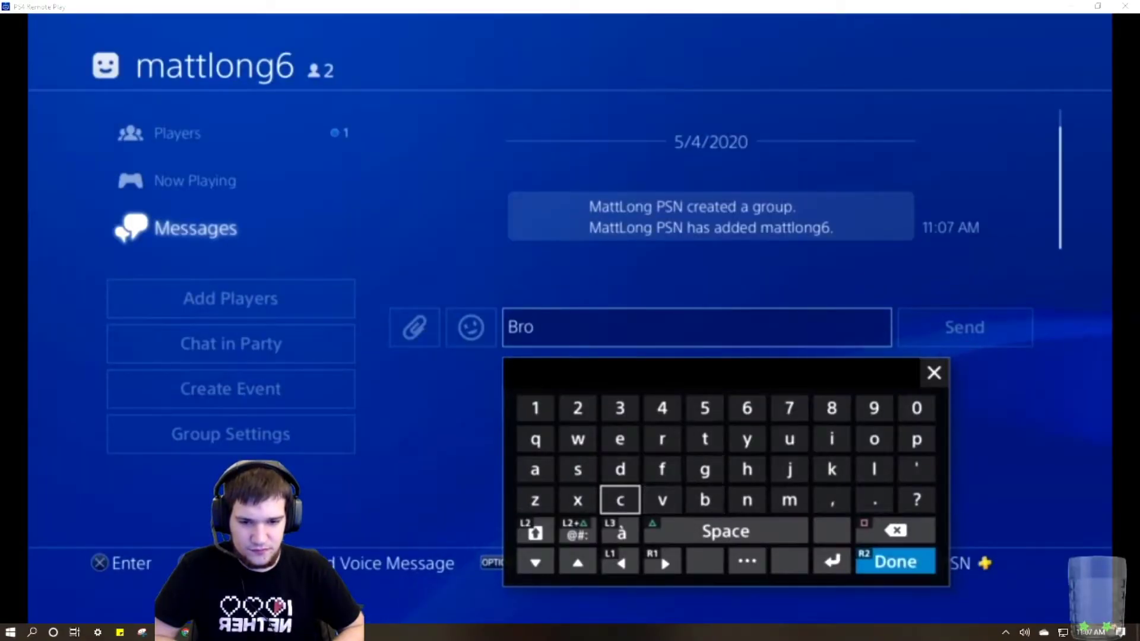
key("Down")
key("Left")
key("Return")
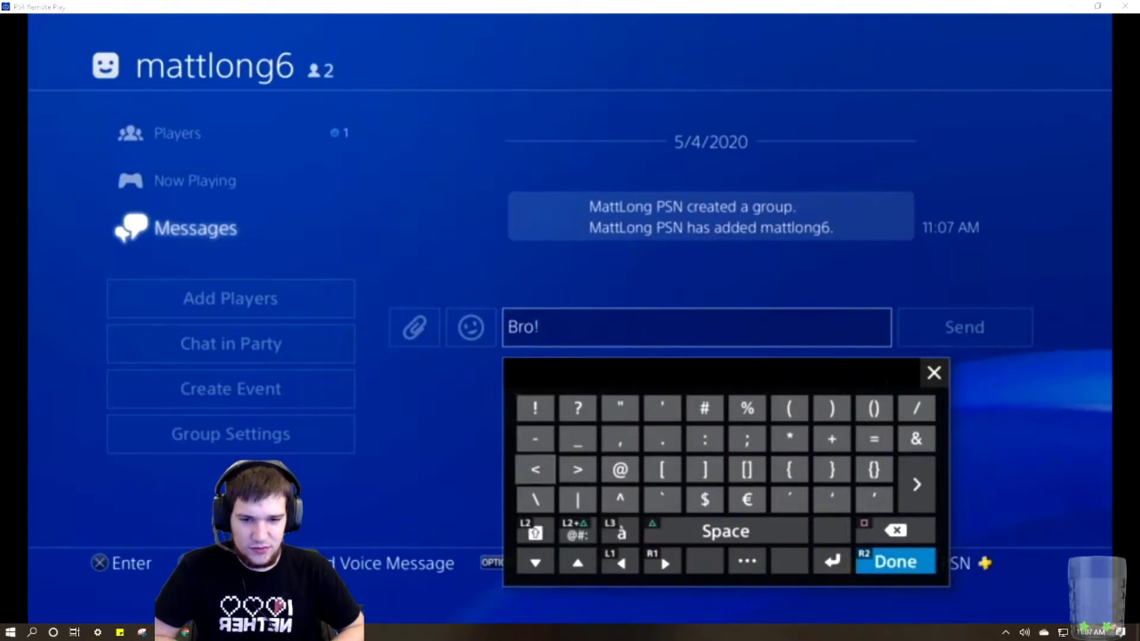
key("Tab")
type("Y")
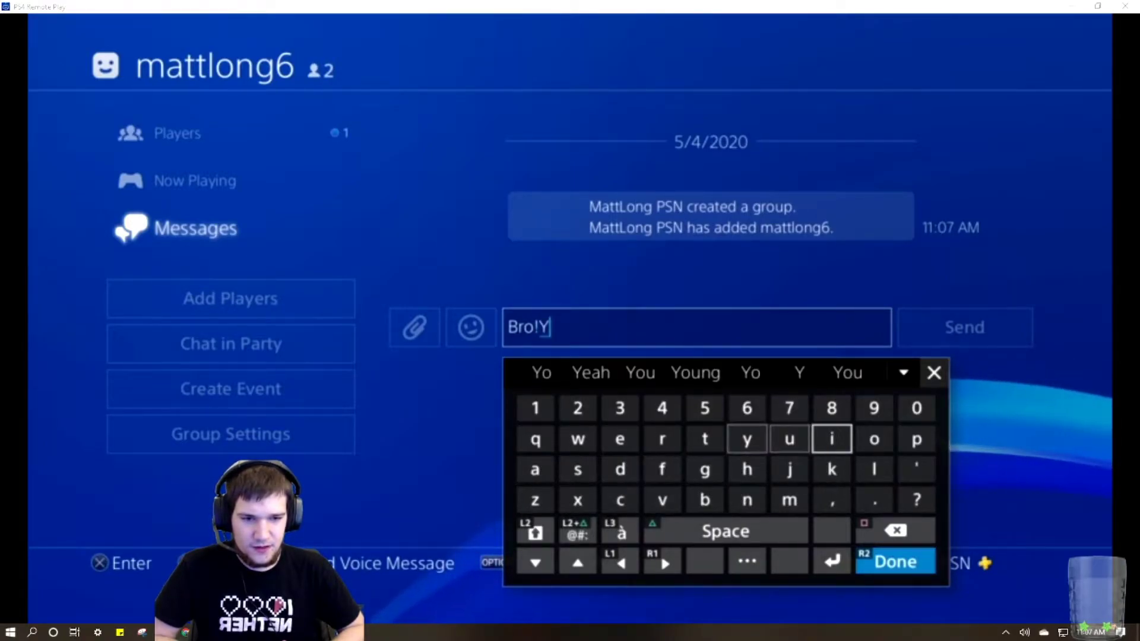
type("ou t")
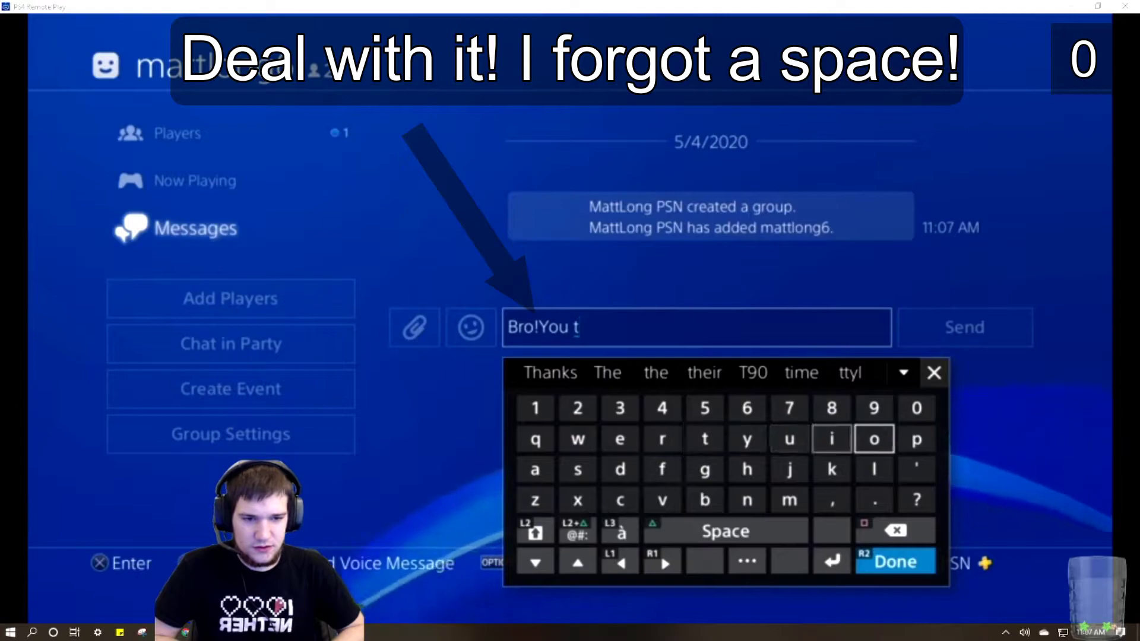
type("ook my u")
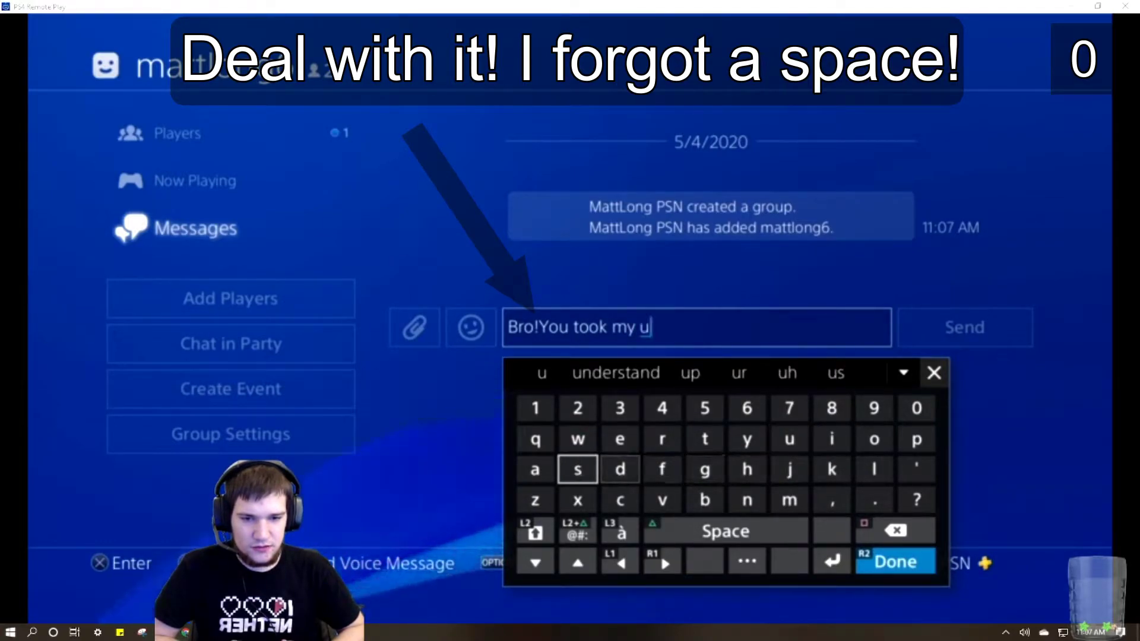
type("ser")
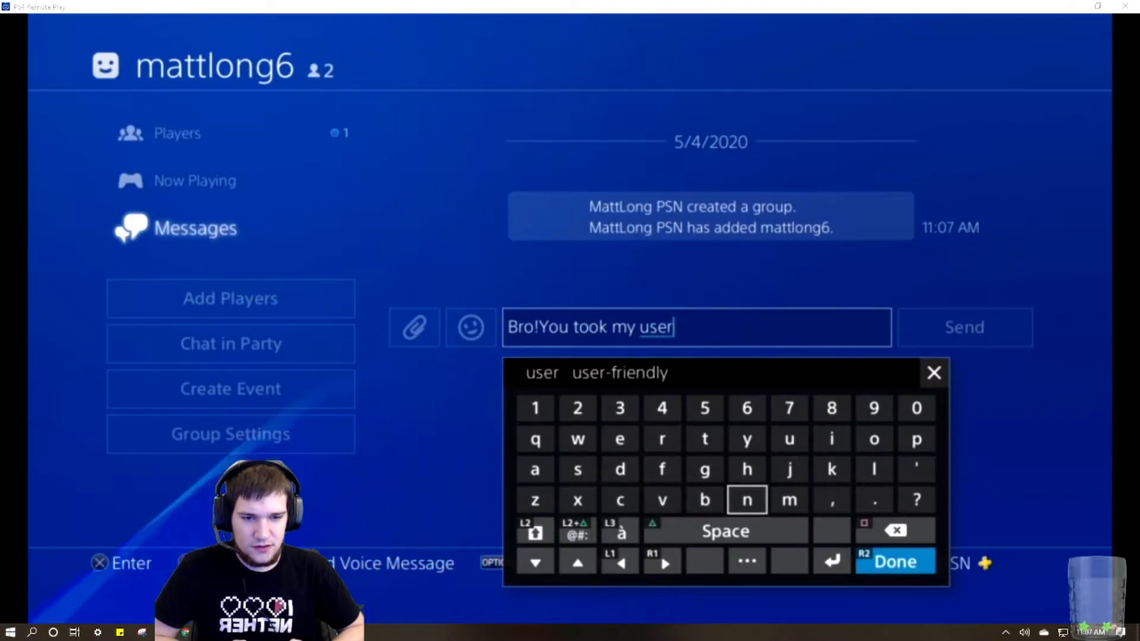
type("n")
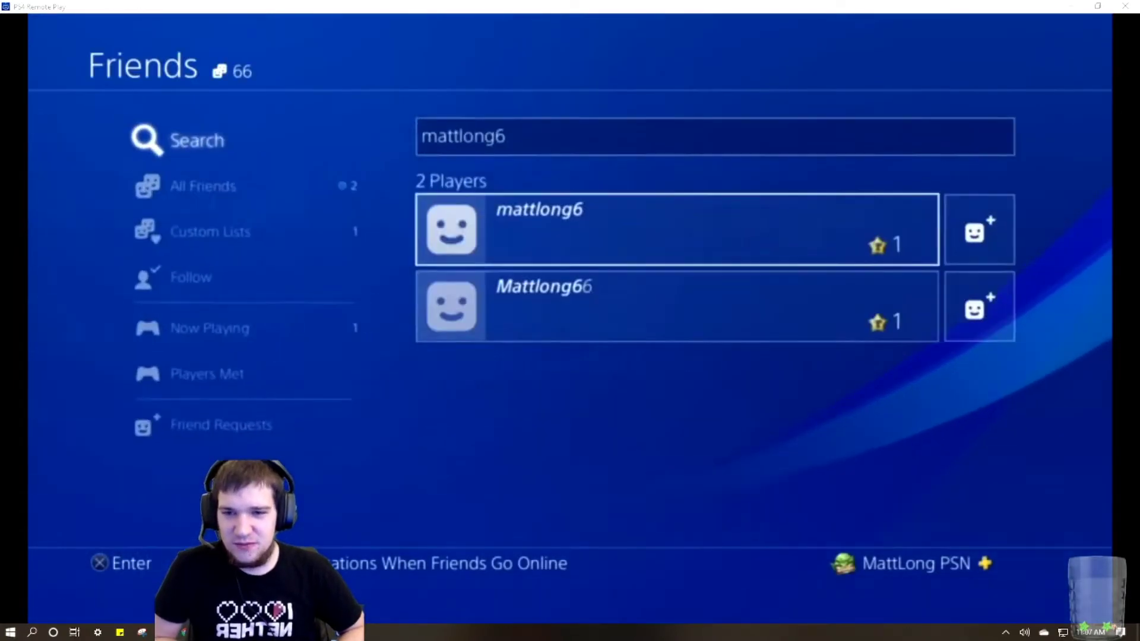
Leave Friends for the home screen, reopen Friends and start a new player search
key("Down")
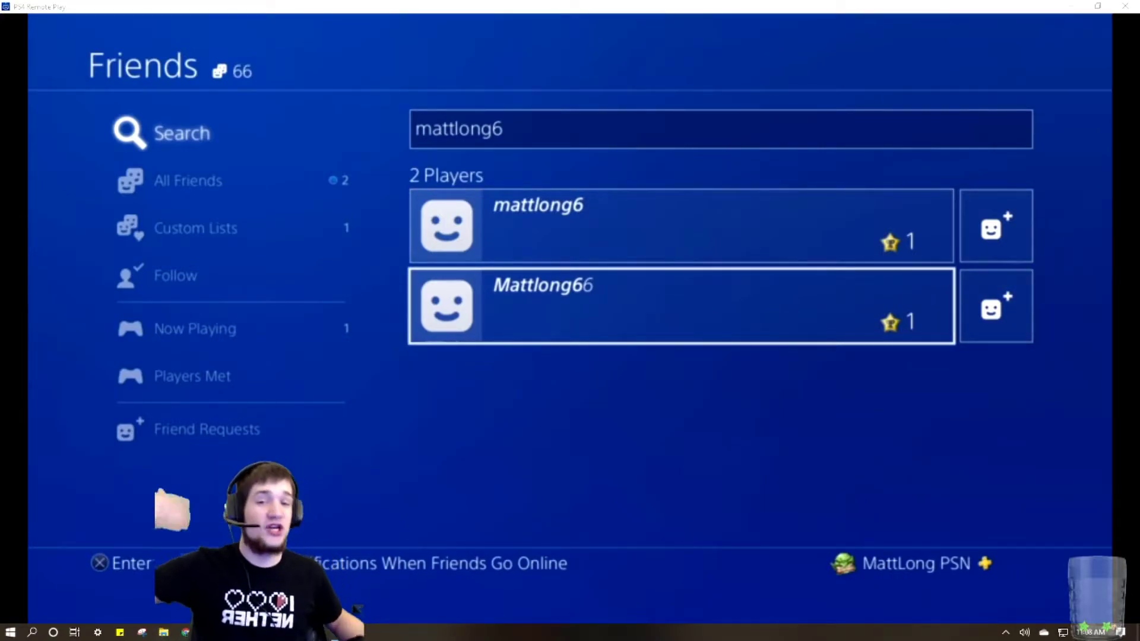
key("Left")
key("Escape")
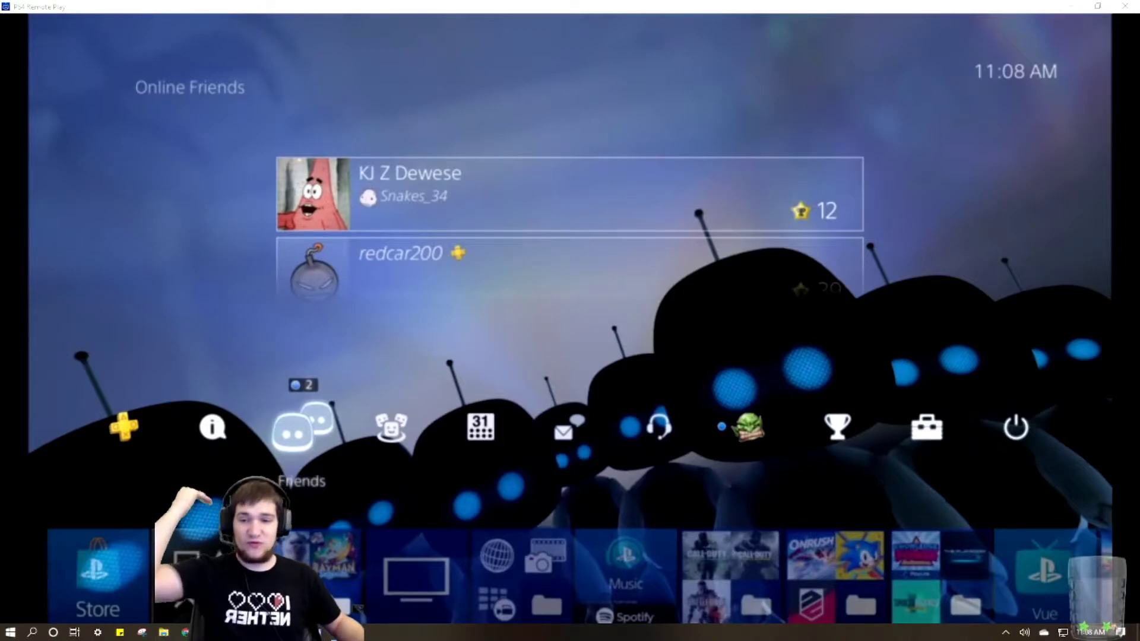
key("Return")
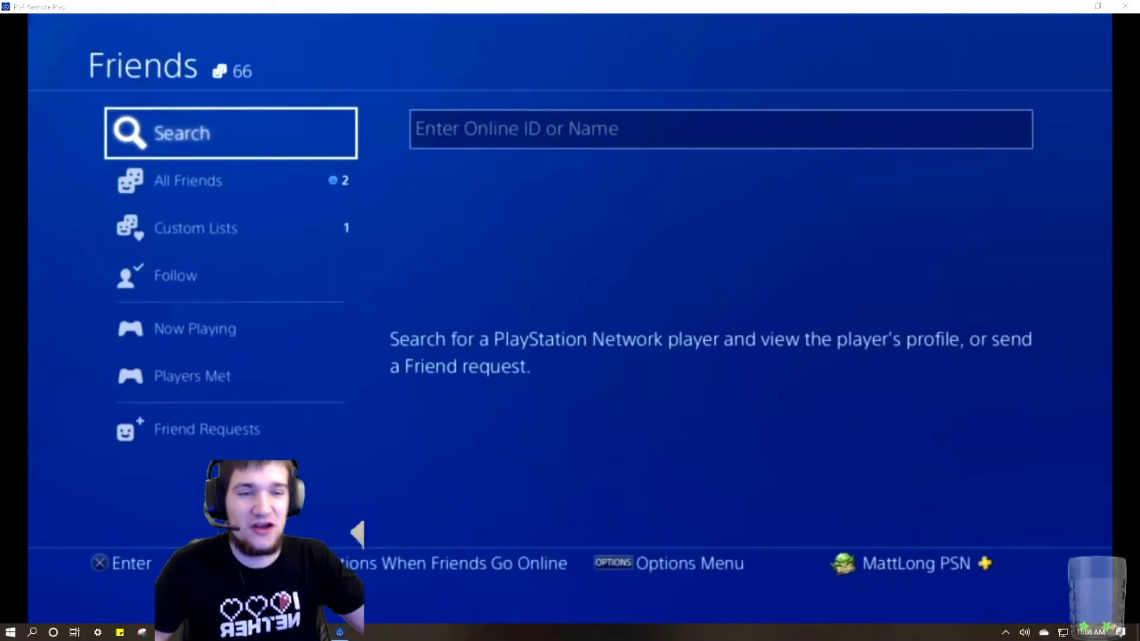
key("Return")
type("matt")
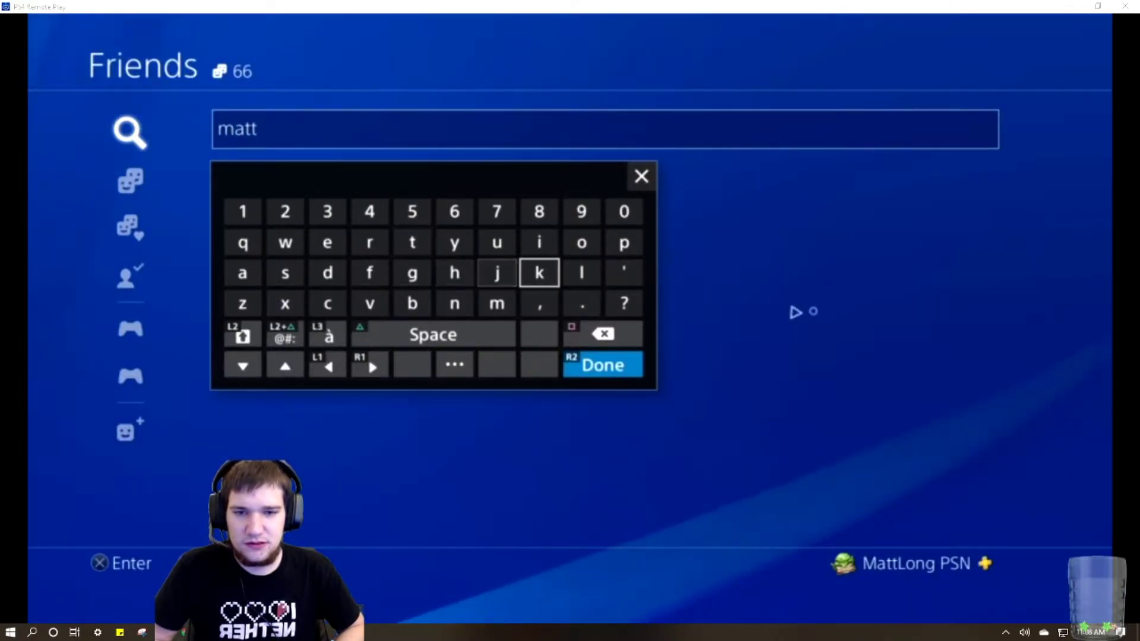
type("lon")
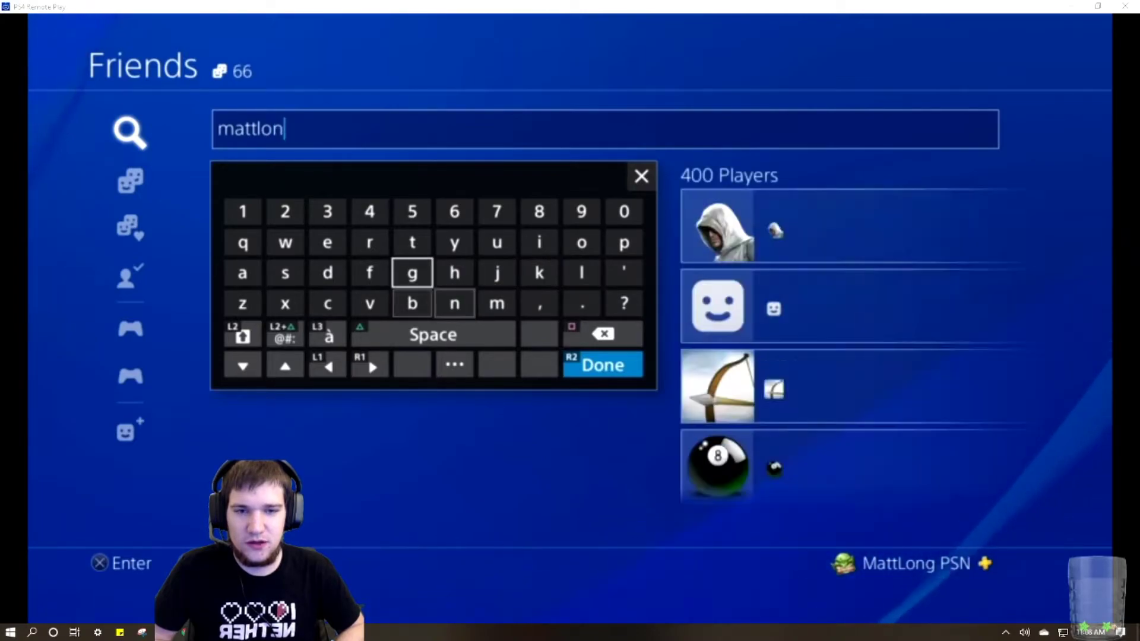
type("g")
key("Return")
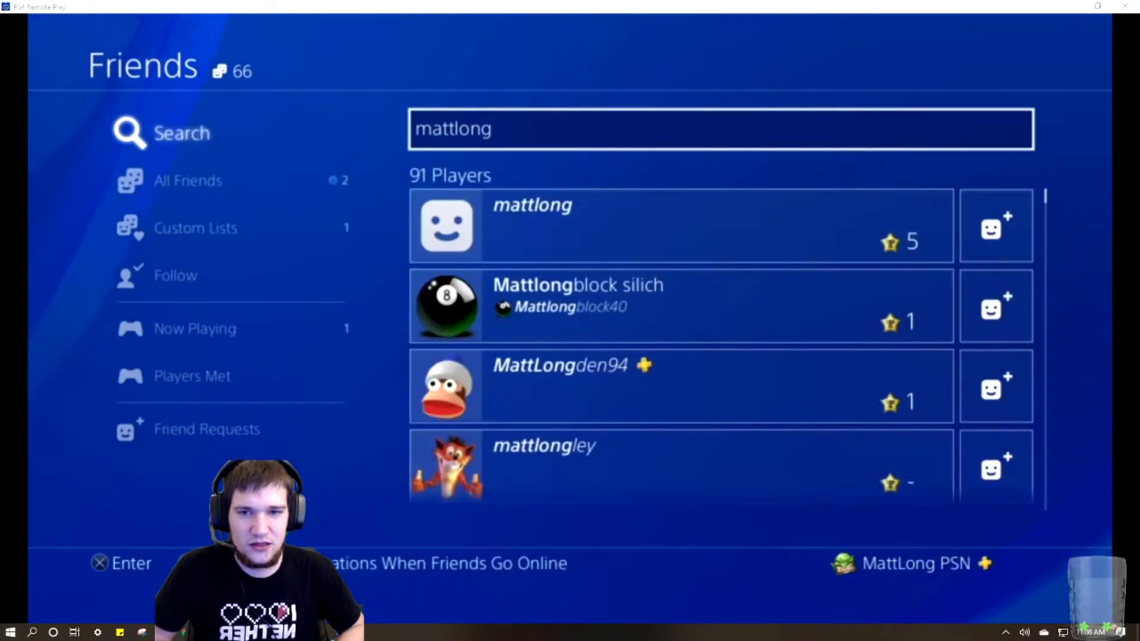
key("Down")
key("Return")
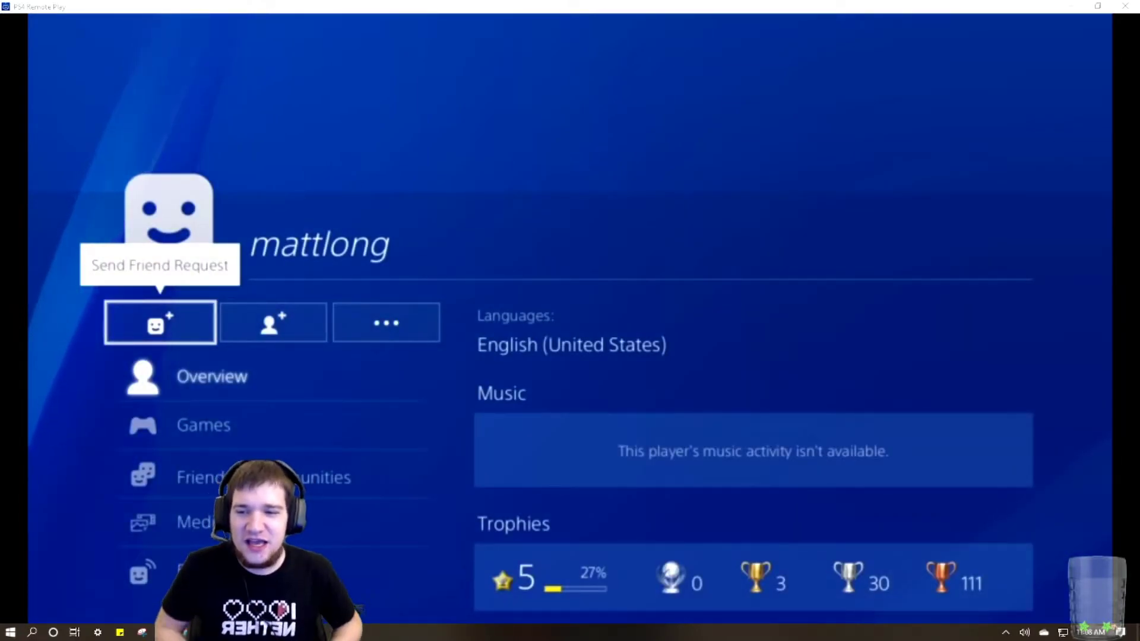
key("Right")
key("Right")
key("Return")
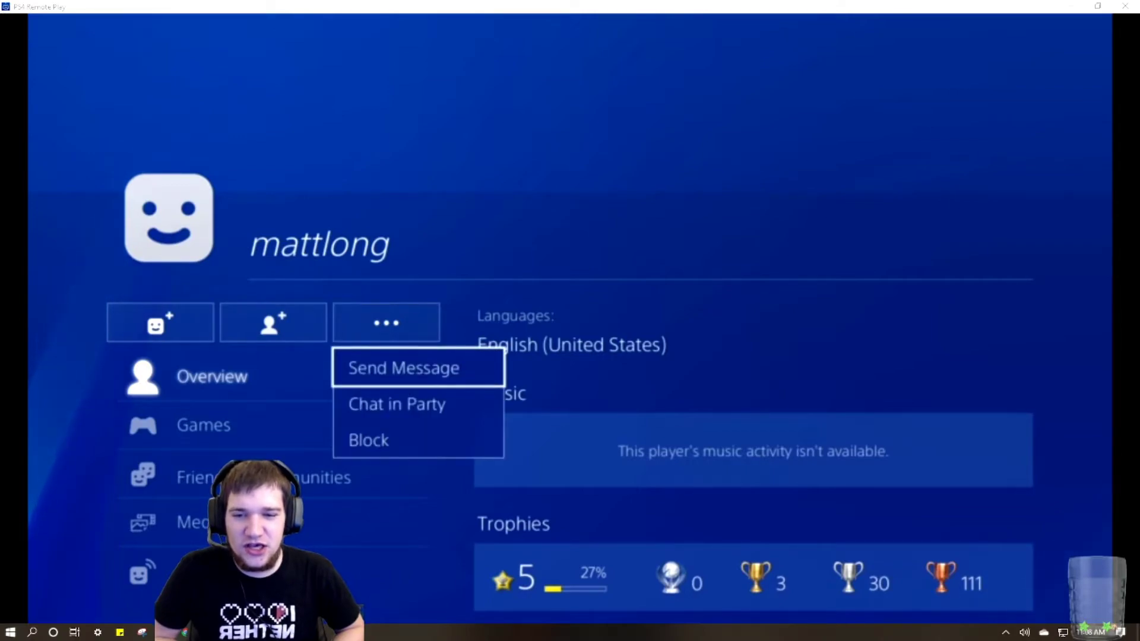
key("Return")
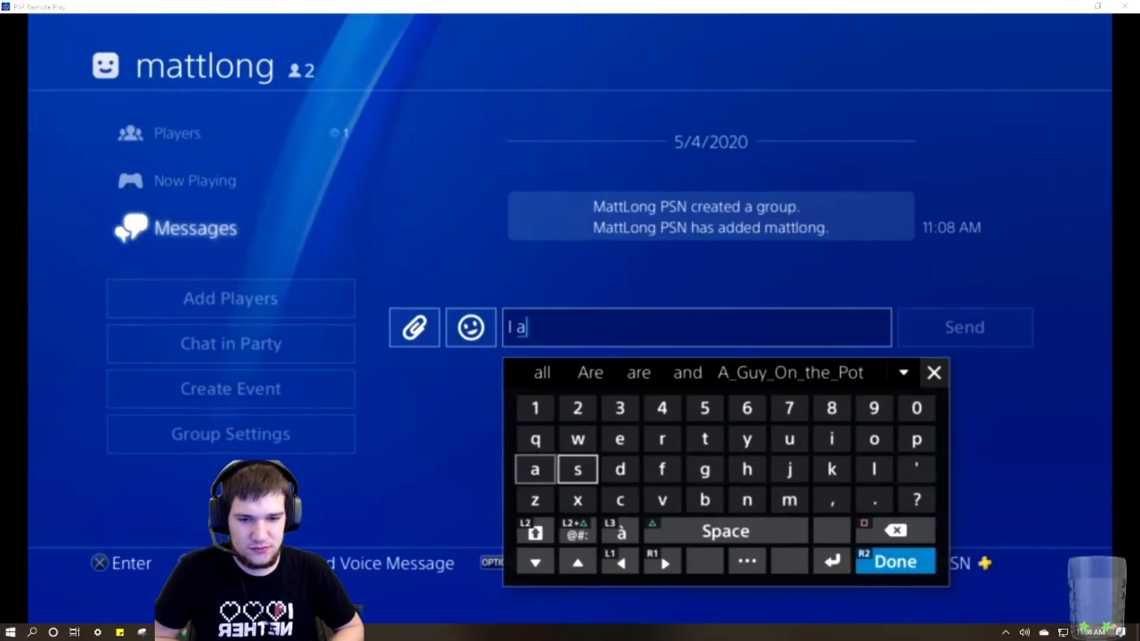
Type 'I am sad, you took my username', fixing a typo, and send it
type("m sas")
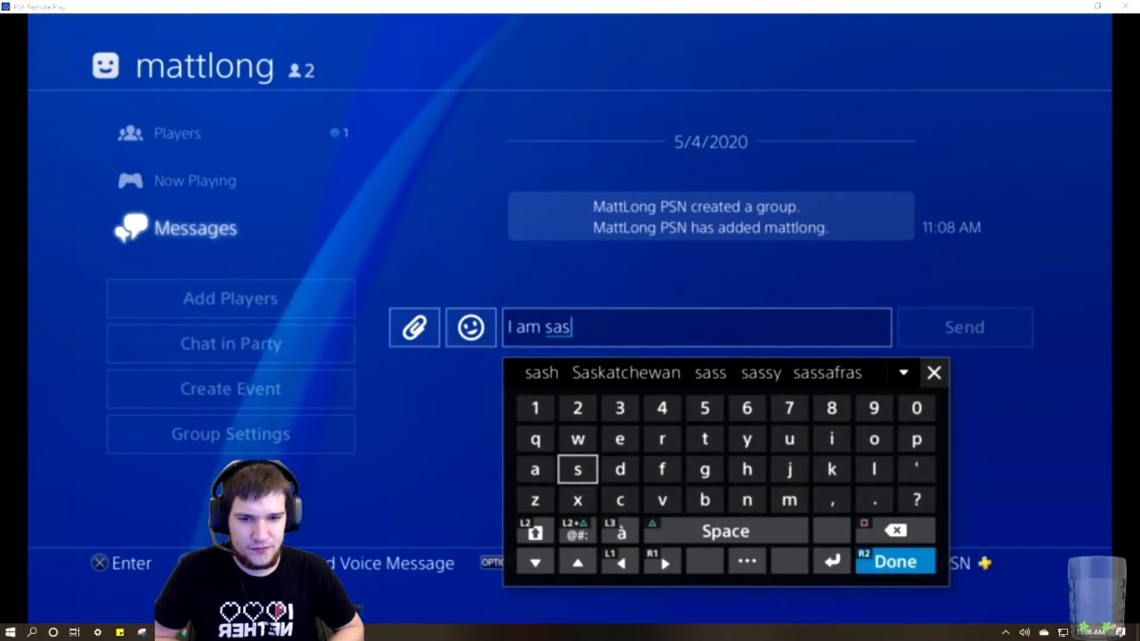
key("BackSpace")
type("d, you")
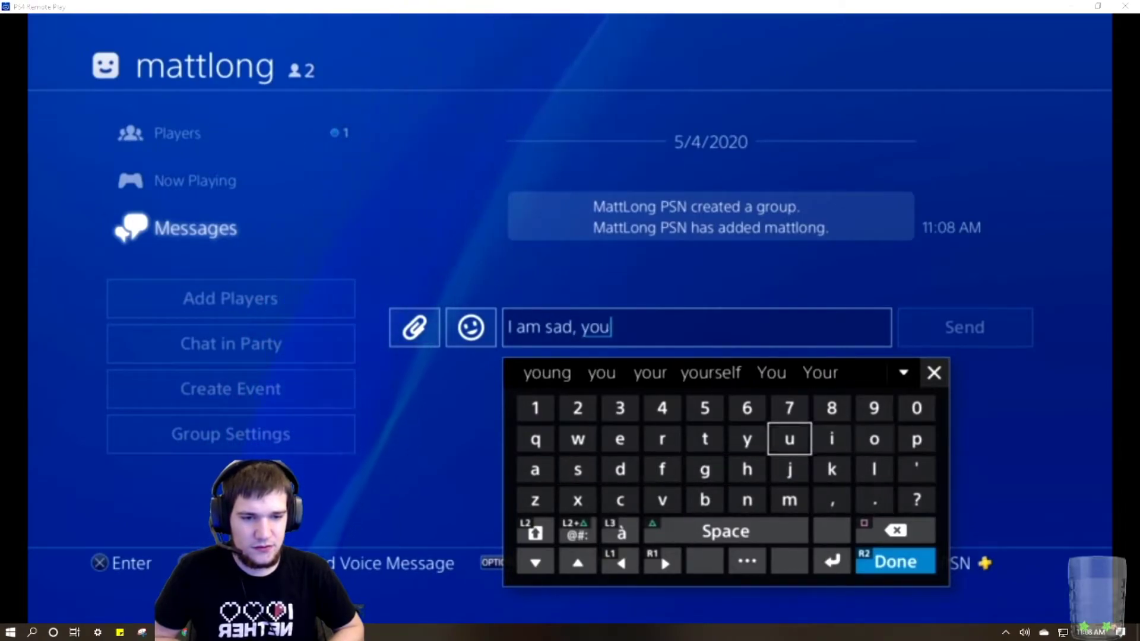
type(" took my u")
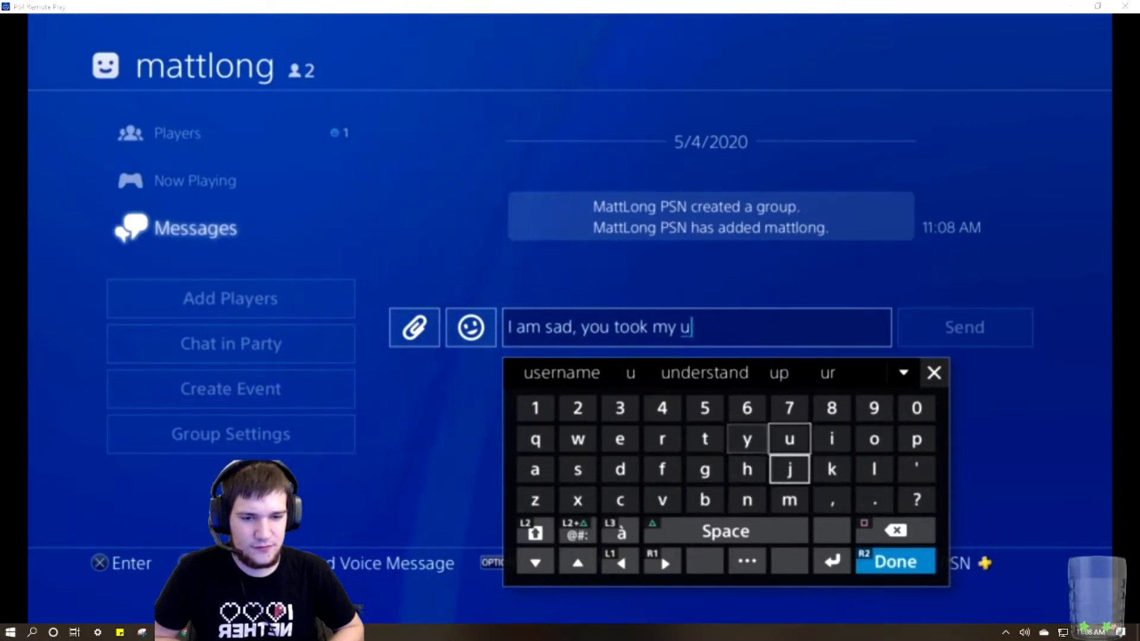
type("sername")
key("Return")
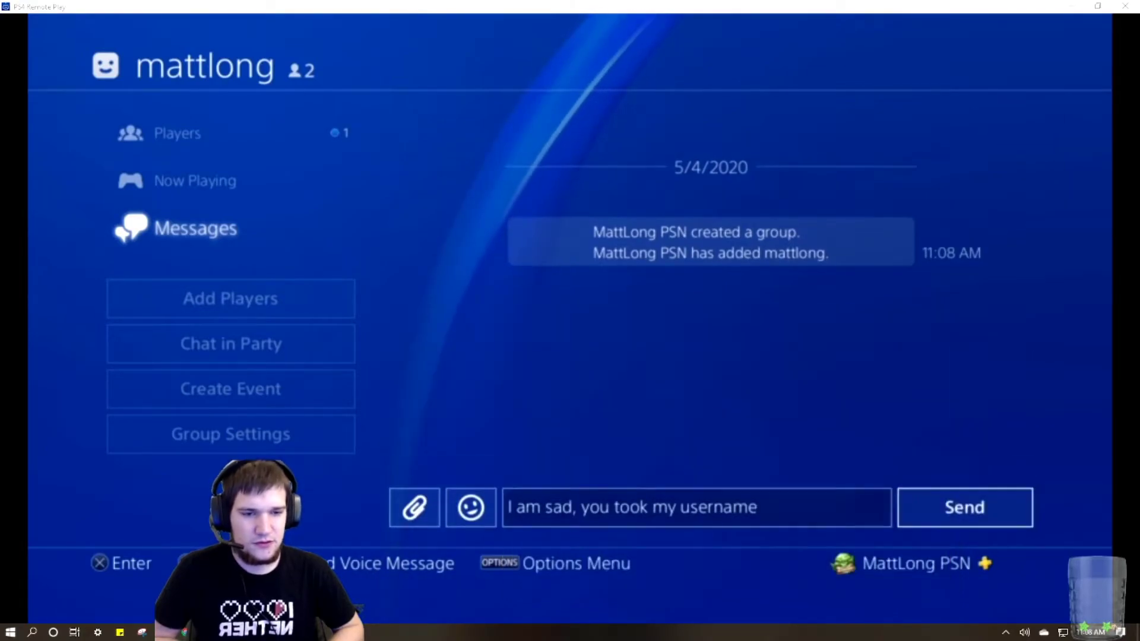
key("Return")
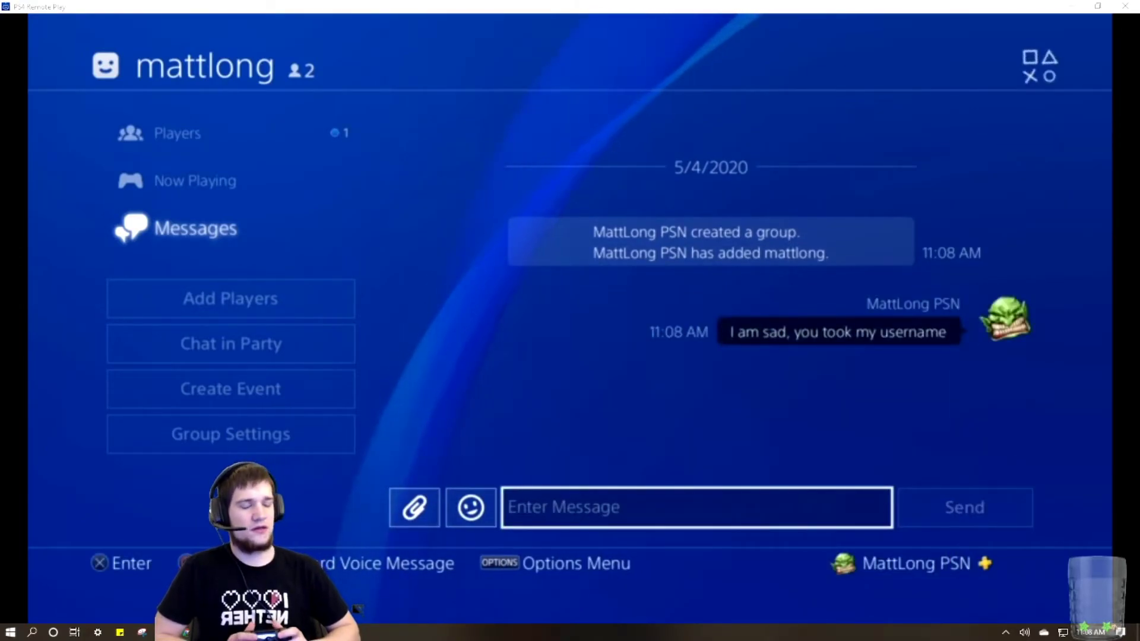
key("Escape")
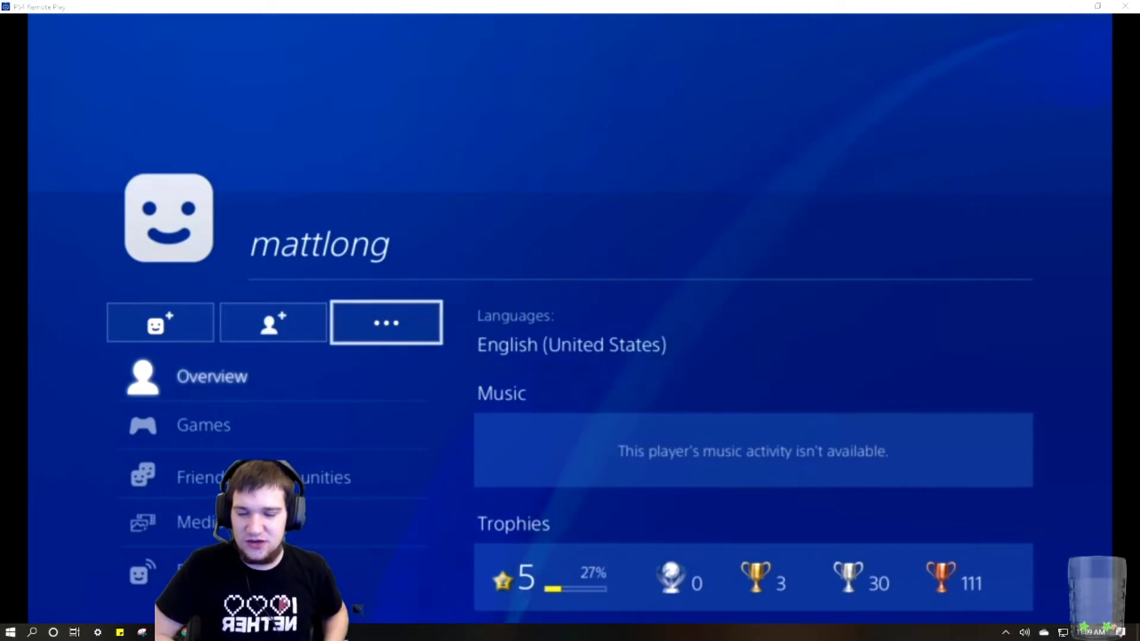
key("Escape")
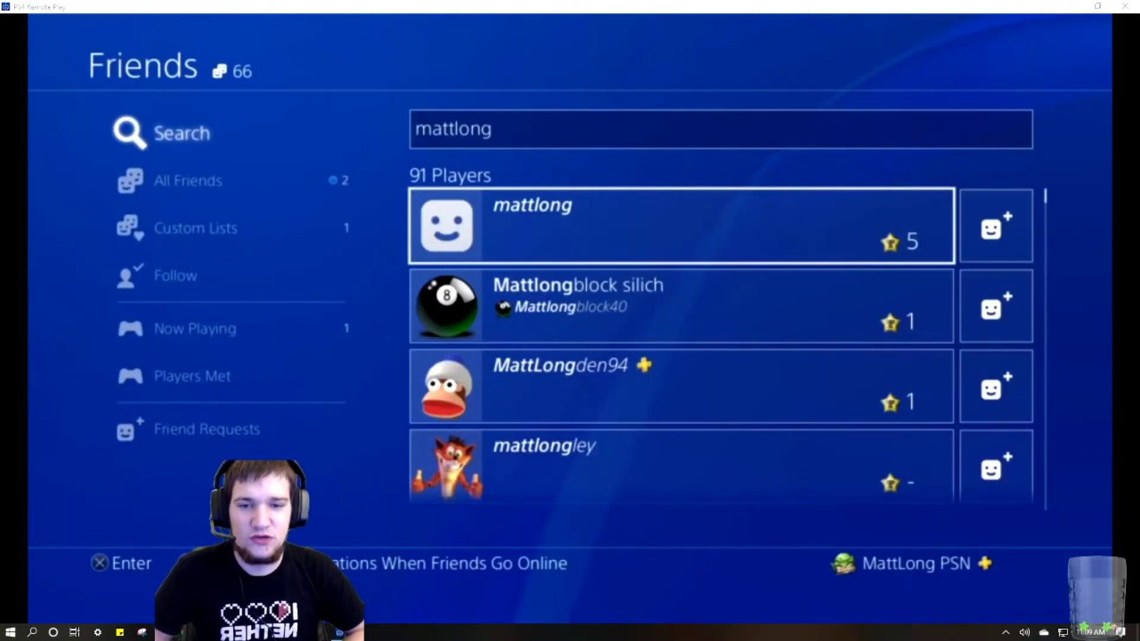
key("Down")
key("Down")
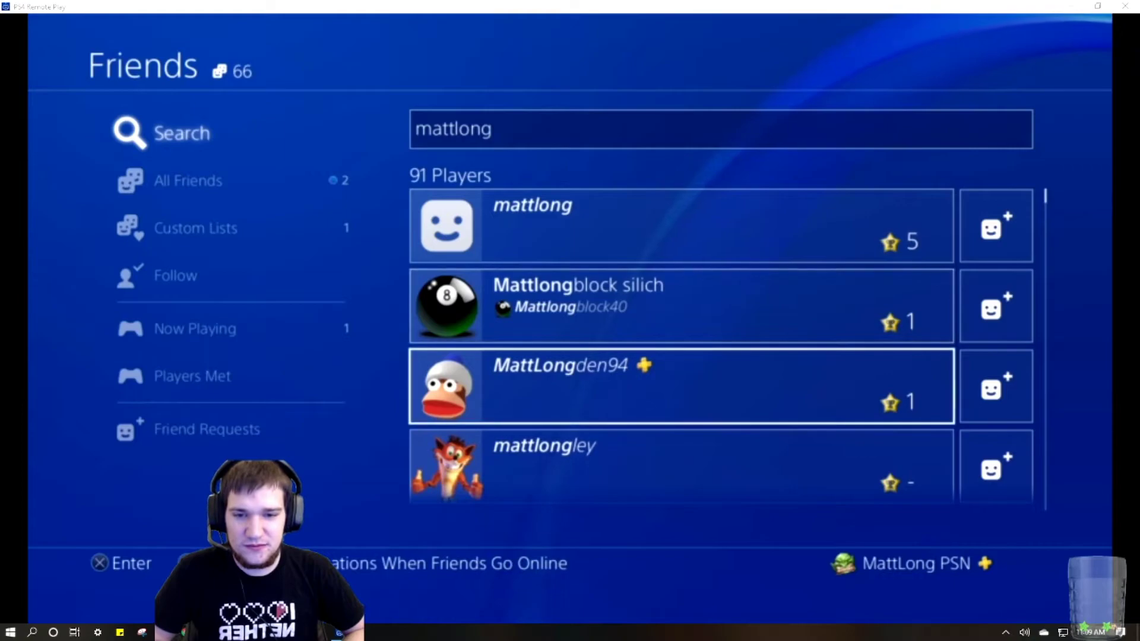
key("Down")
key("Down")
key("Down")
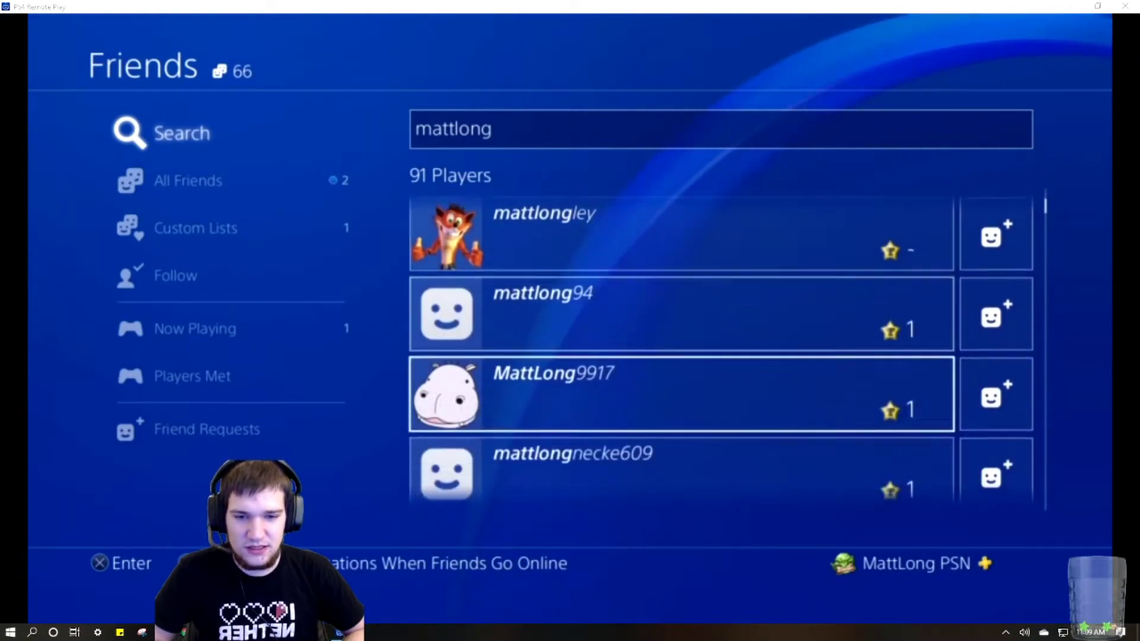
key("Down")
key("Down")
key("Down")
key("Down")
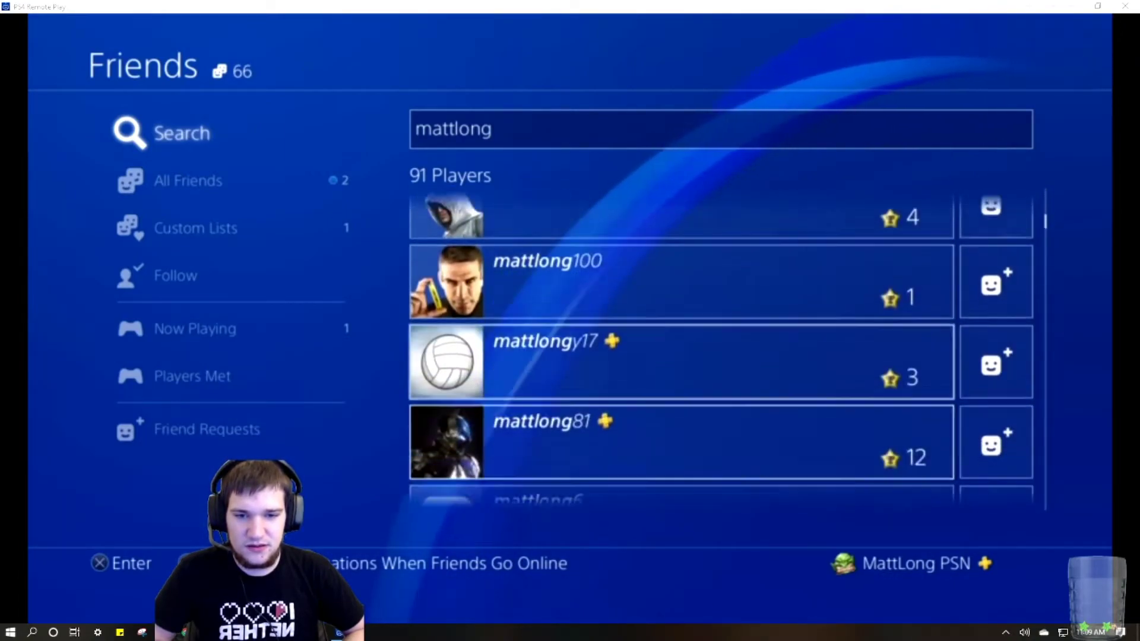
key("Down")
key("Down")
key("Down")
key("Down")
key("Up")
key("Up")
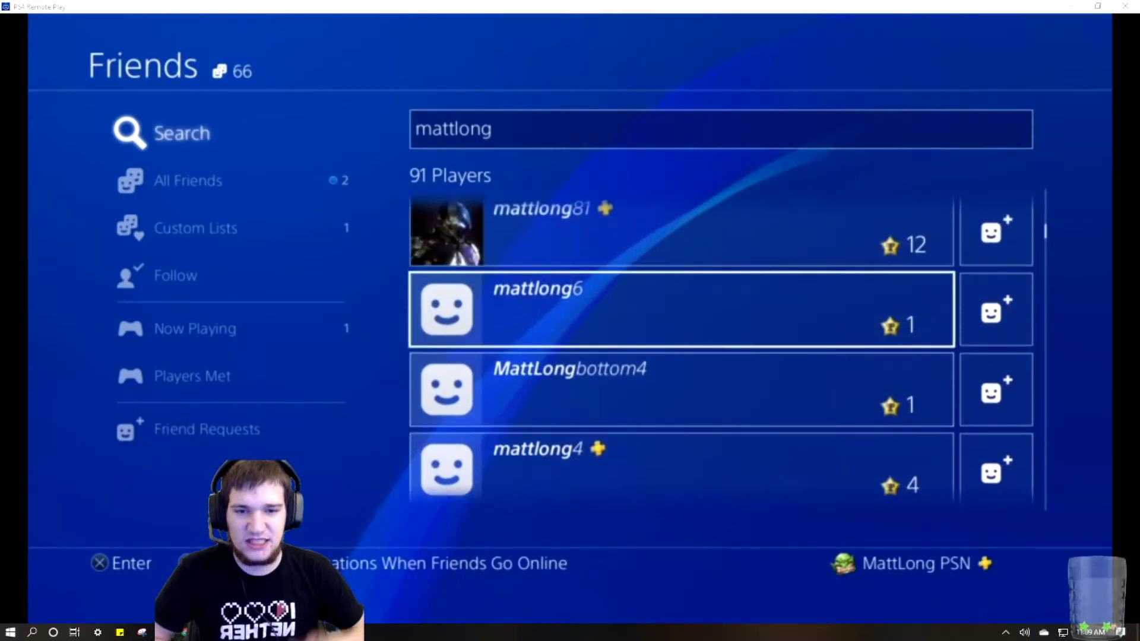
key("Down")
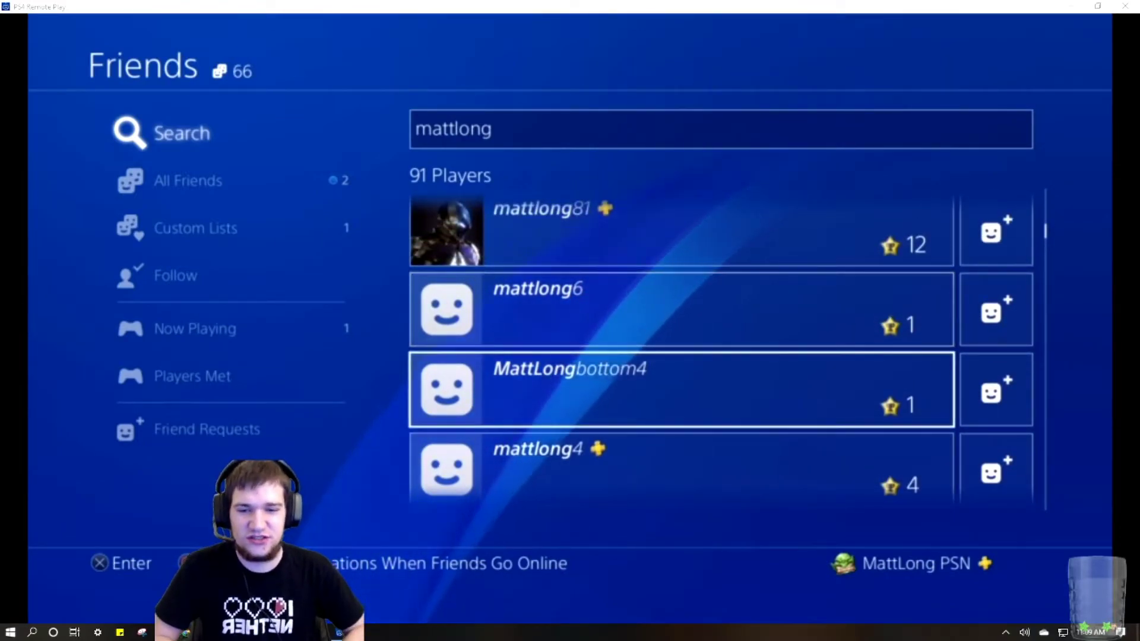
key("Down")
key("Down")
key("Down")
key("Down")
key("Down")
key("Down")
key("Down")
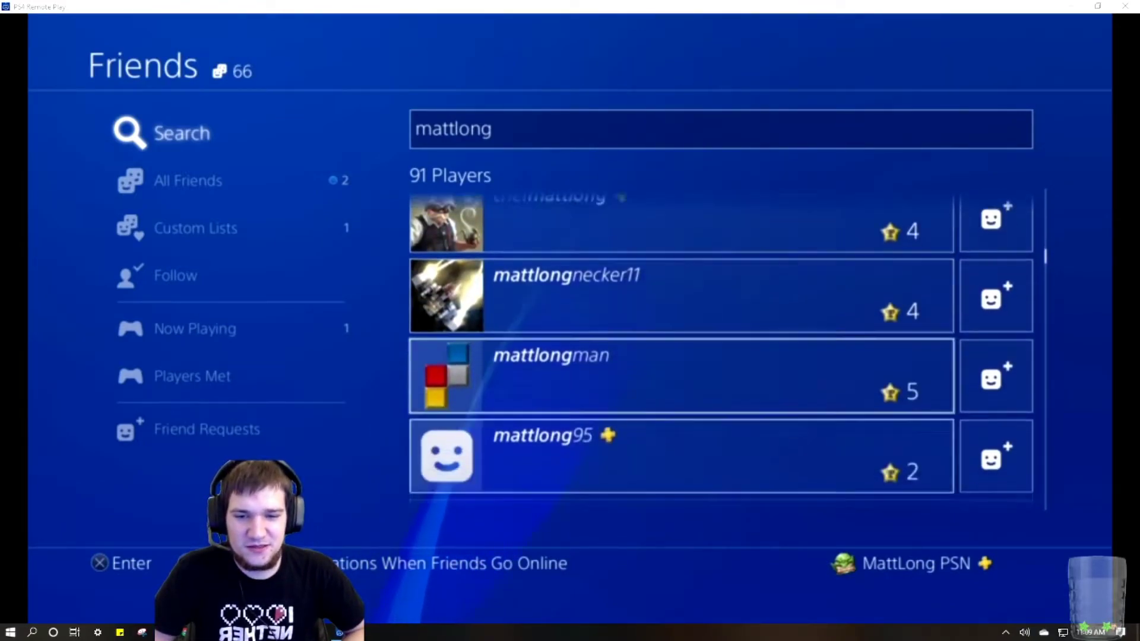
key("Down")
key("Down")
key("Down")
key("Down")
key("Down")
key("Down")
key("Up")
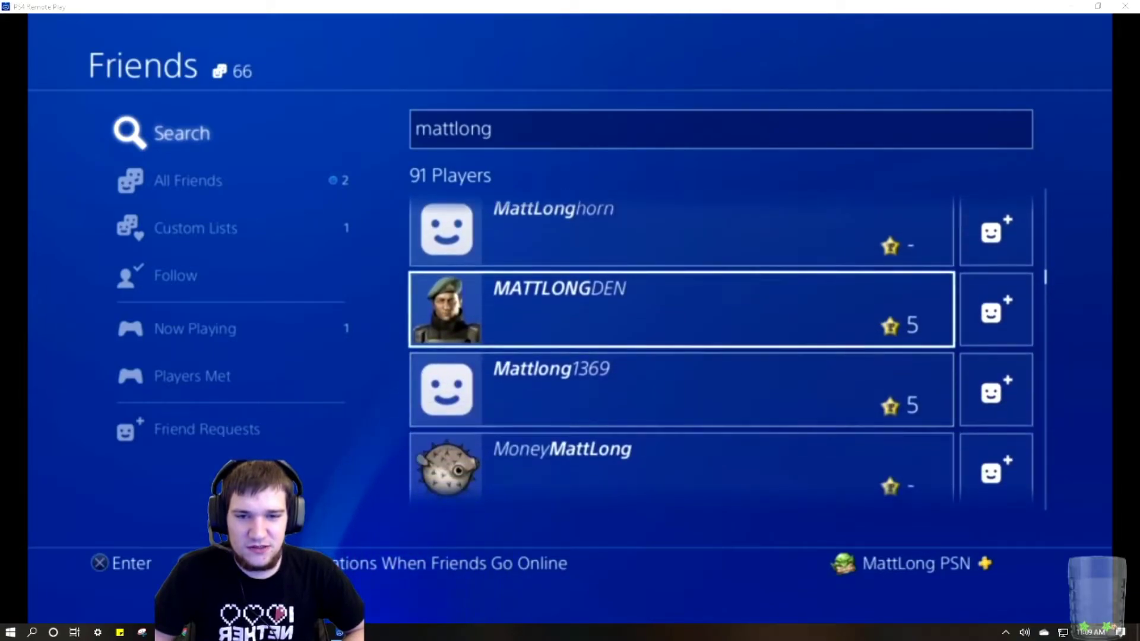
key("Up")
key("Up")
key("Up")
key("Up")
key("Up")
key("Up")
key("Up")
key("Up")
key("Up")
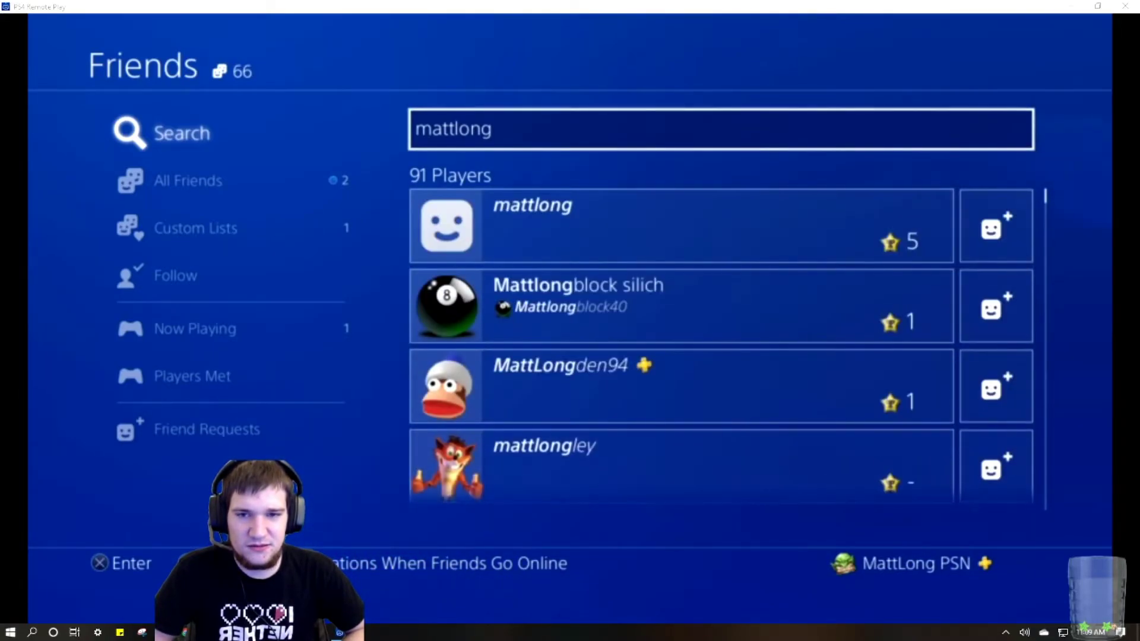
key("Return")
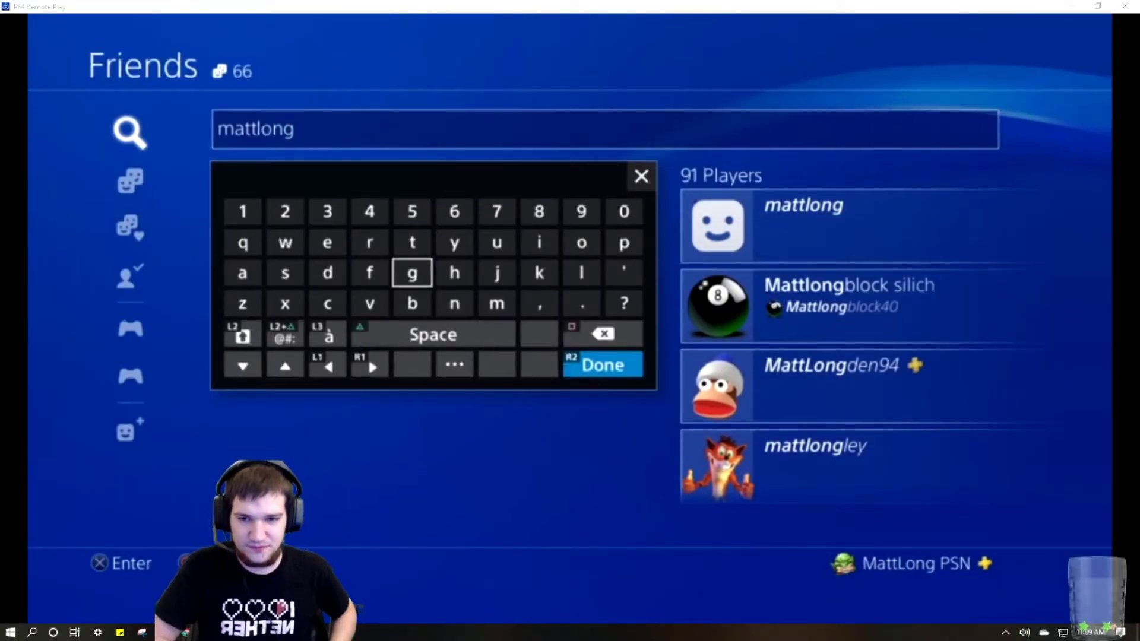
type("P")
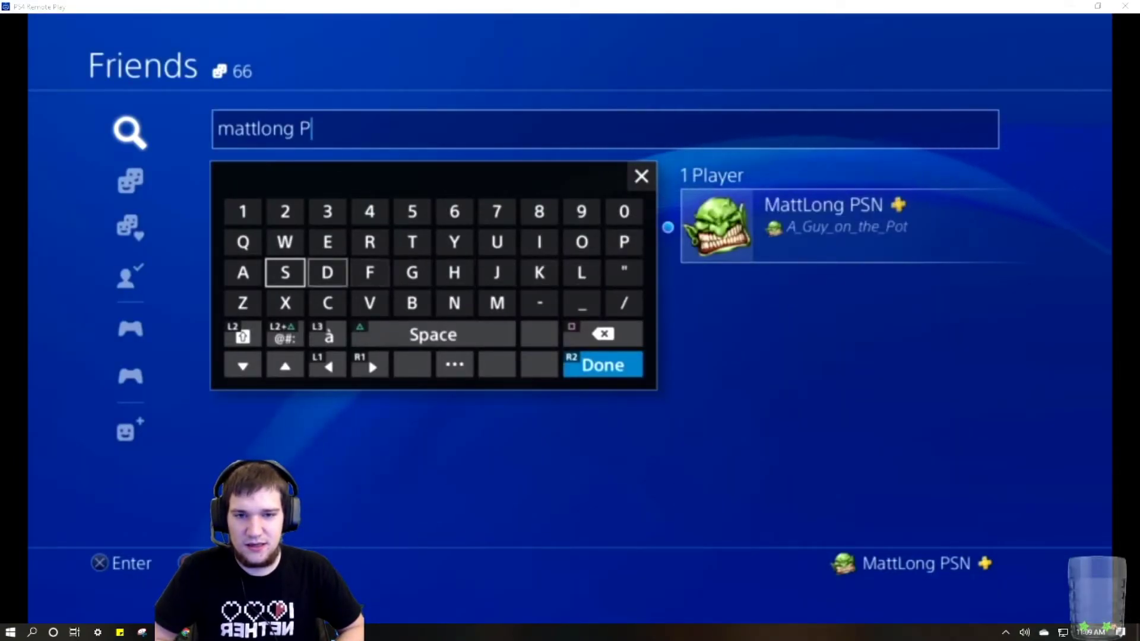
type("S")
type("N")
key("Return")
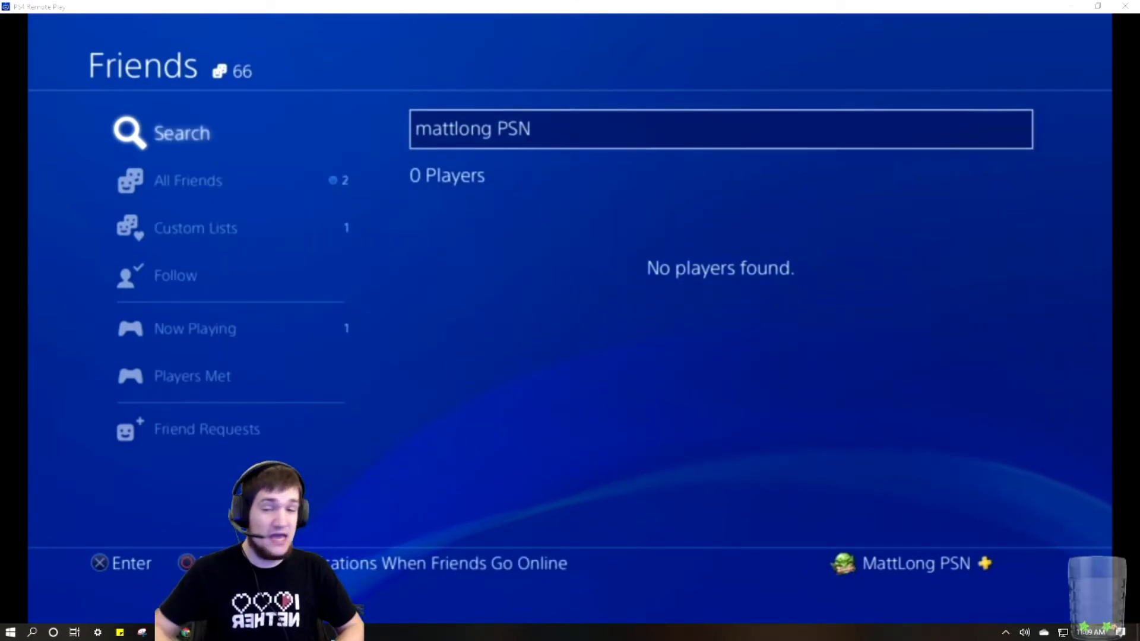
Leave the friends search and open the console Settings from your profile row
key("Left")
key("Escape")
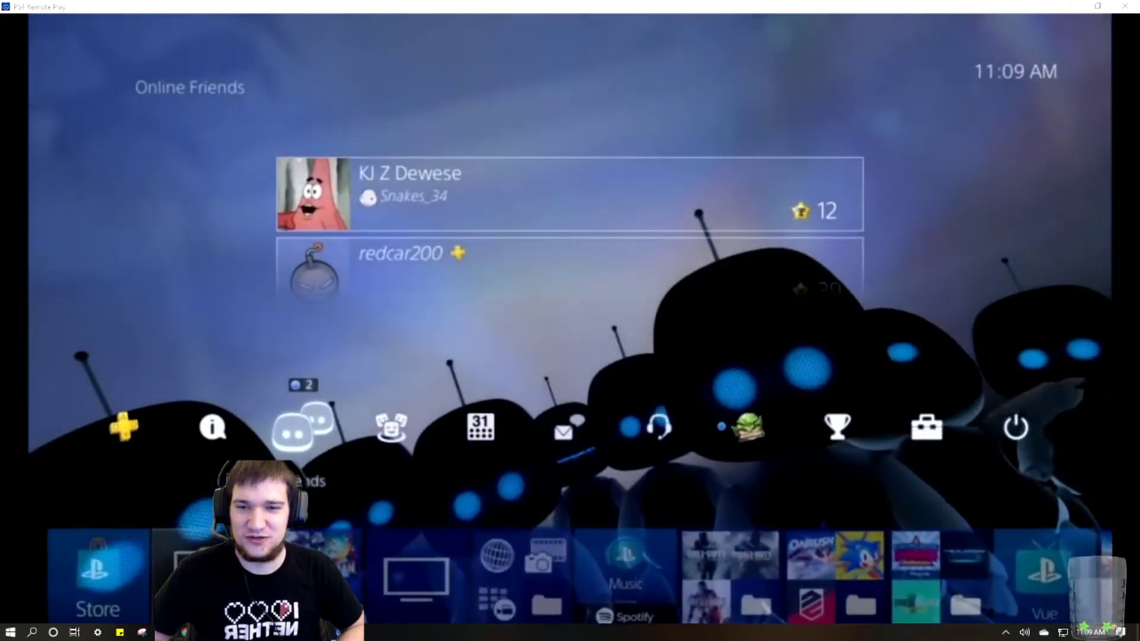
key("Right")
key("Right")
key("Right")
key("Right")
key("Right")
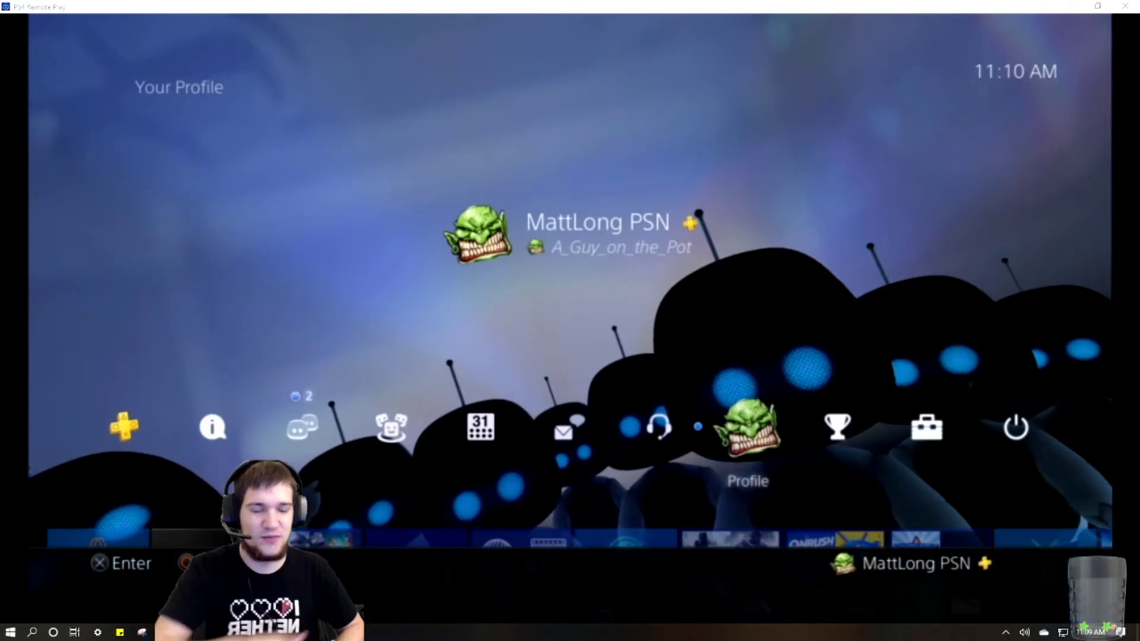
key("Right")
key("Right")
key("Return")
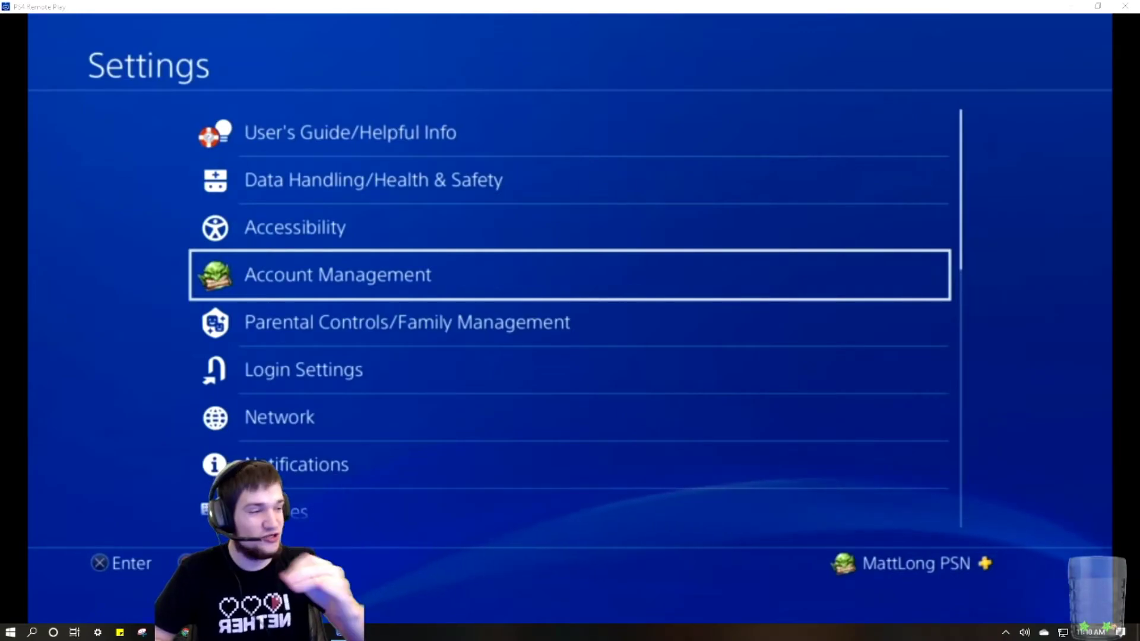
Go through Account Management, Account Information and Profile to the Online ID setting
key("Return")
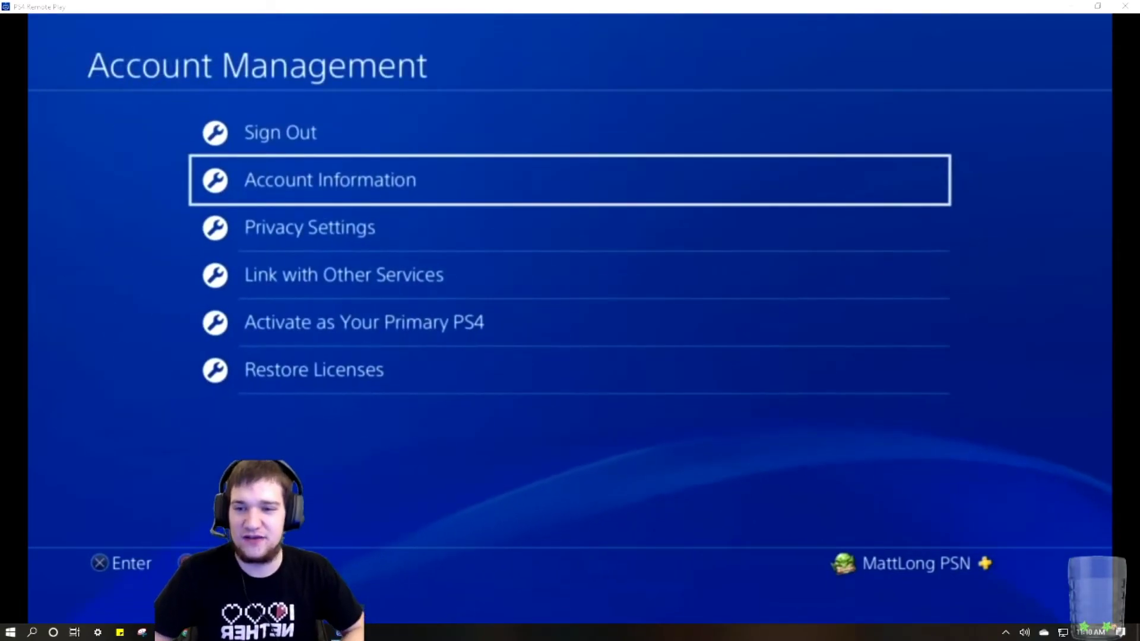
key("Return")
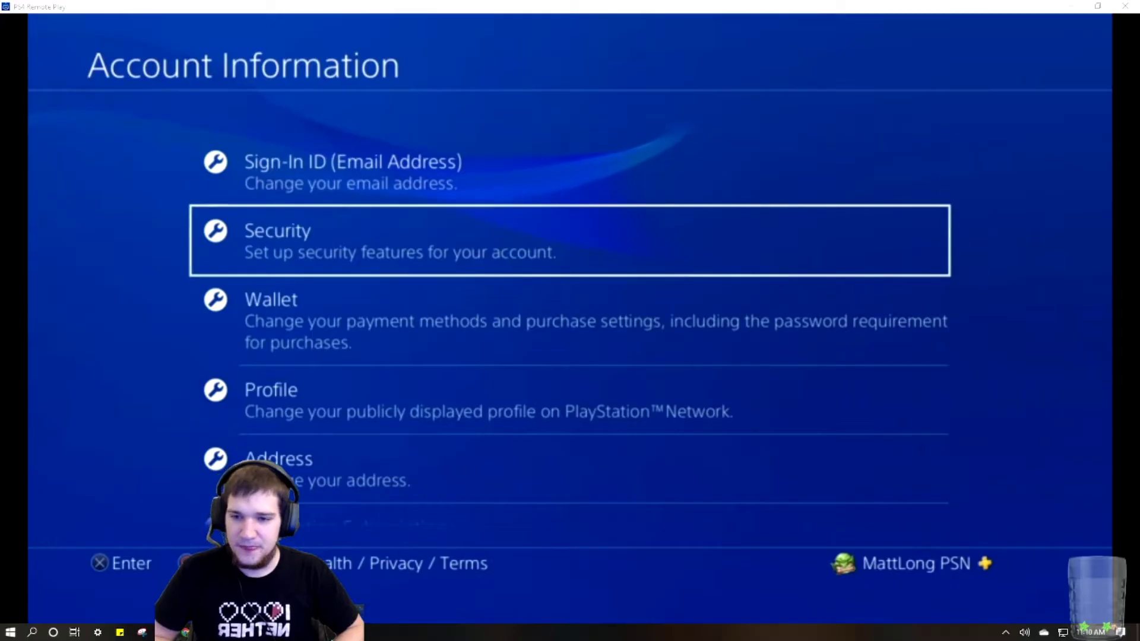
key("Down")
key("Down")
key("Return")
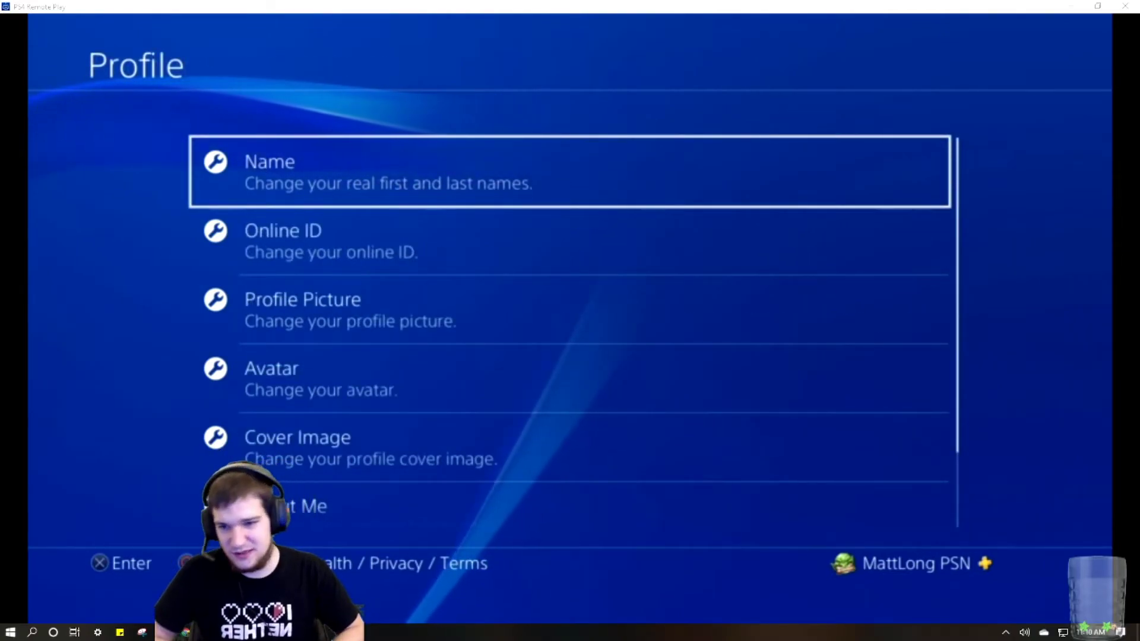
key("Down")
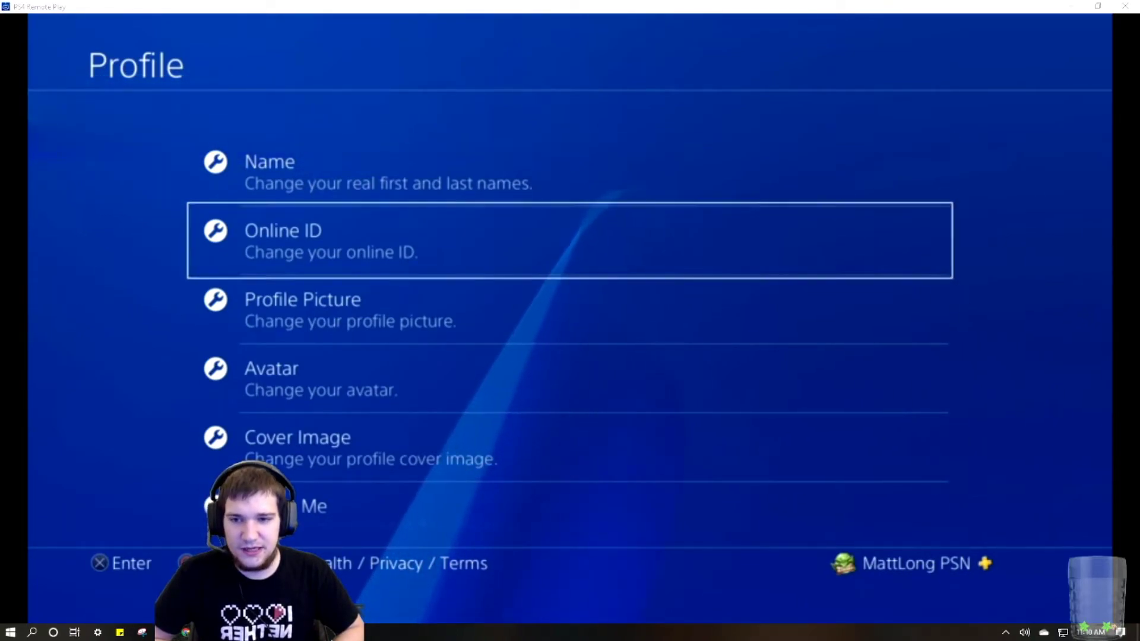
key("Return")
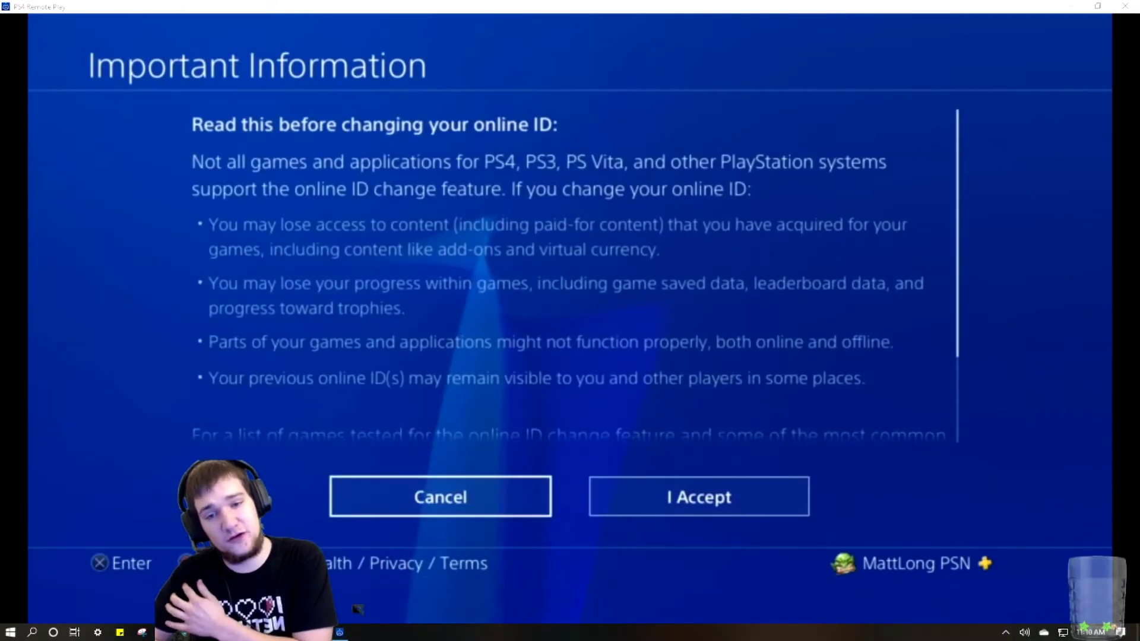
Accept the online ID warning, continue past the save-progress notice, and open the new ID field
key("Right")
key("Return")
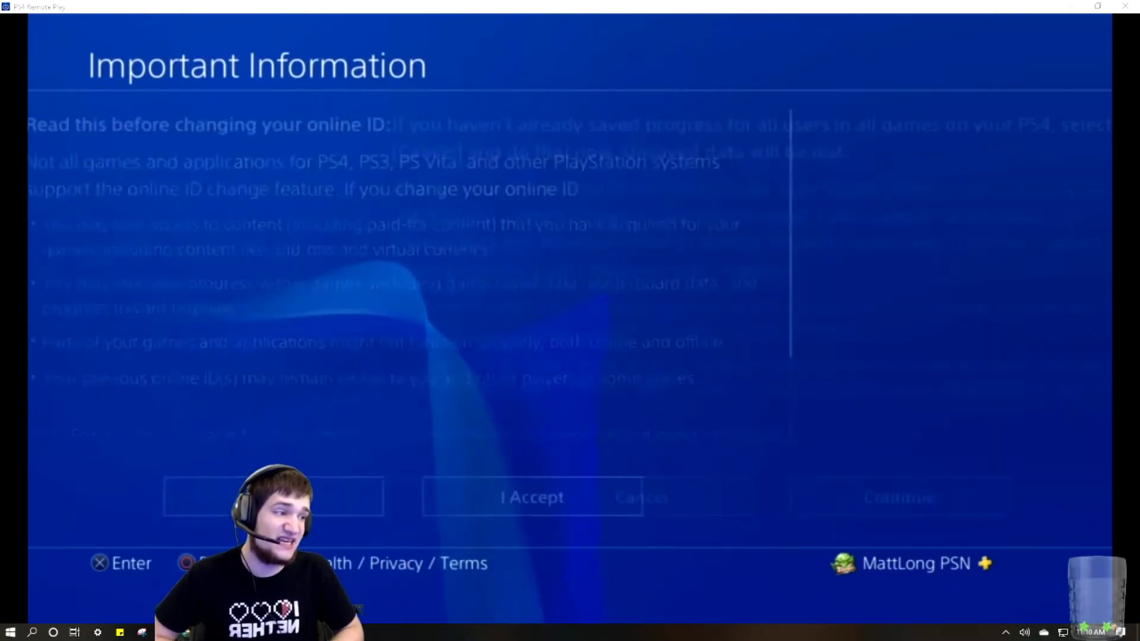
key("Right")
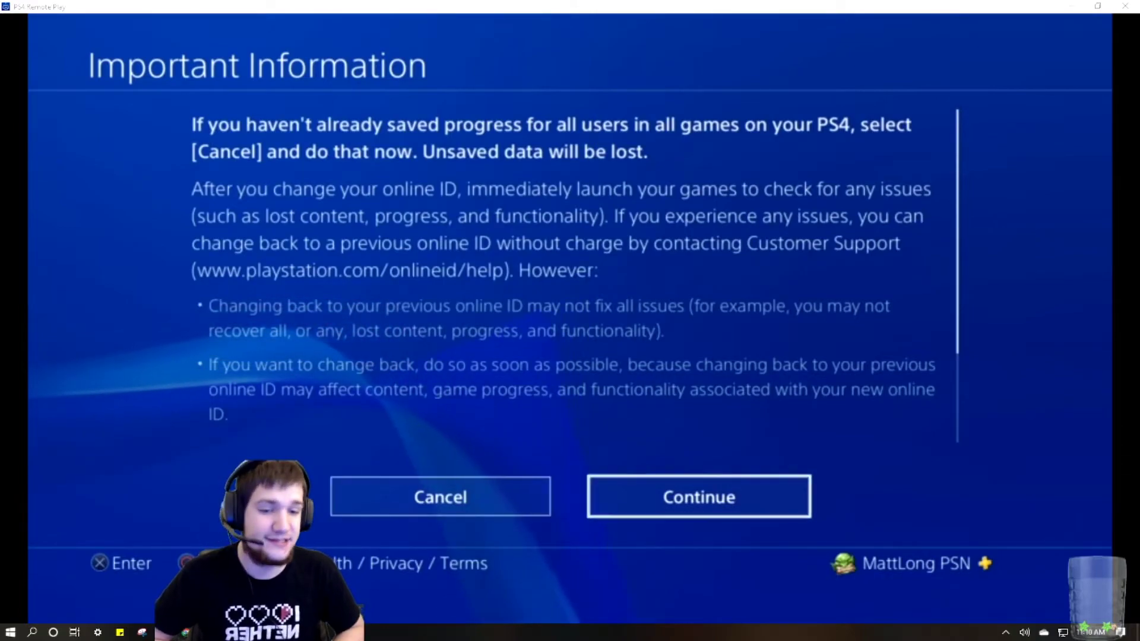
key("Return")
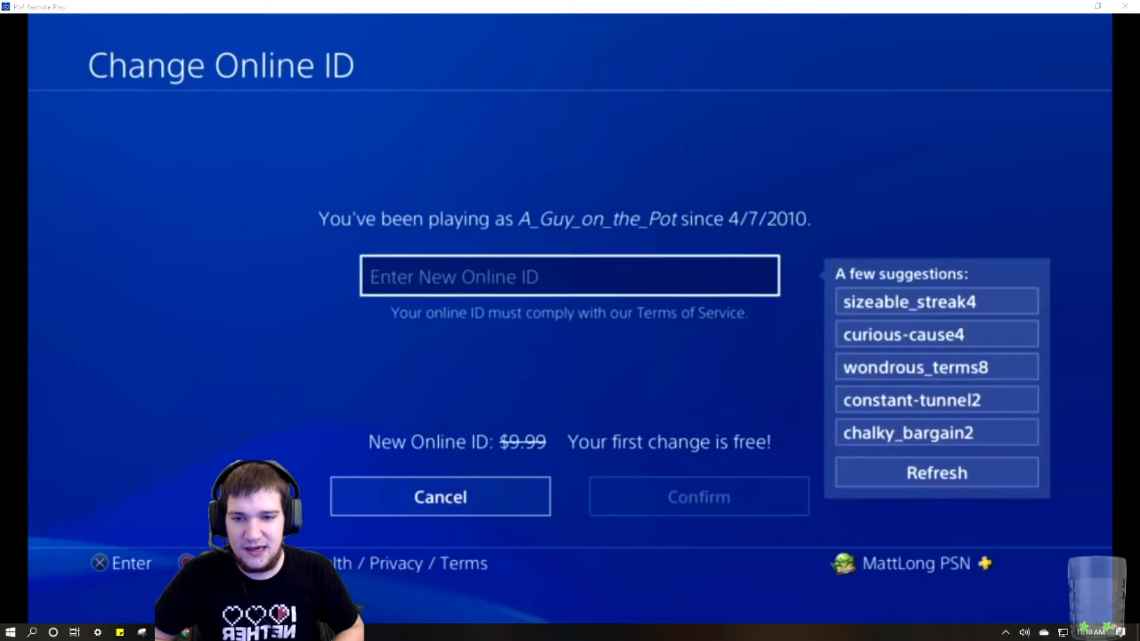
key("Return")
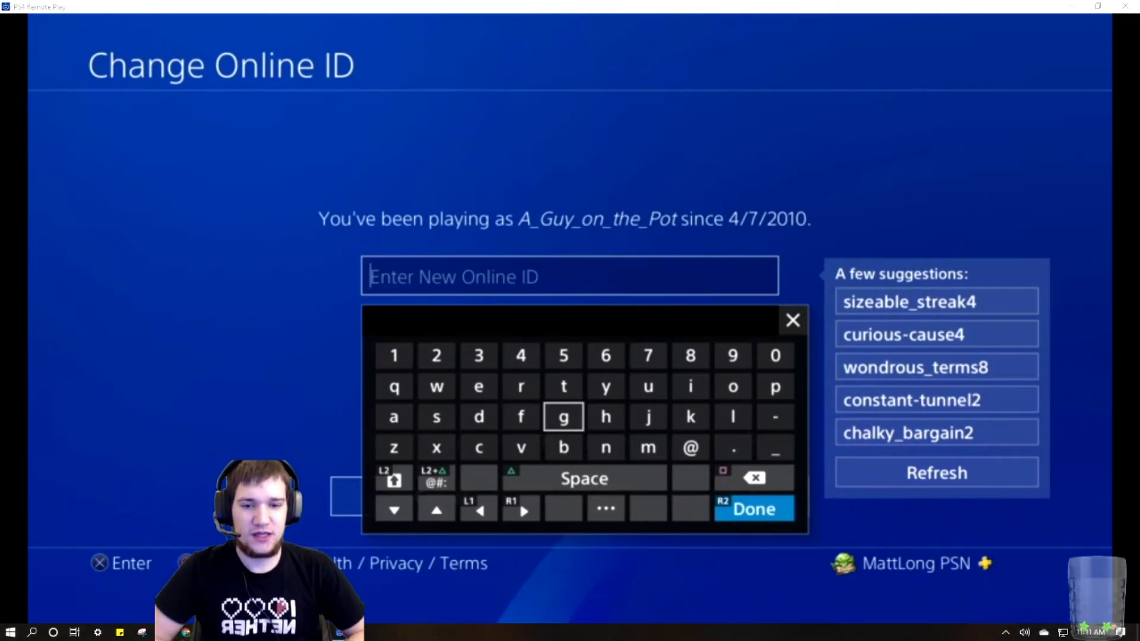
Enter MattLong_PSN as the new online ID and submit it for checking
type("M")
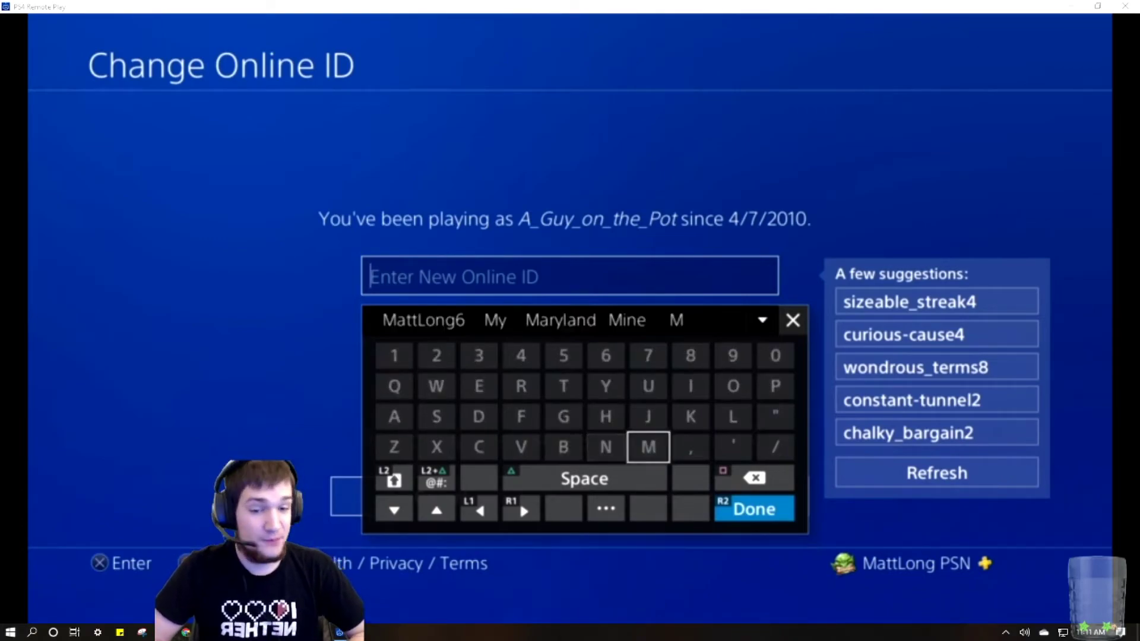
key("Left")
key("Left")
key("Left")
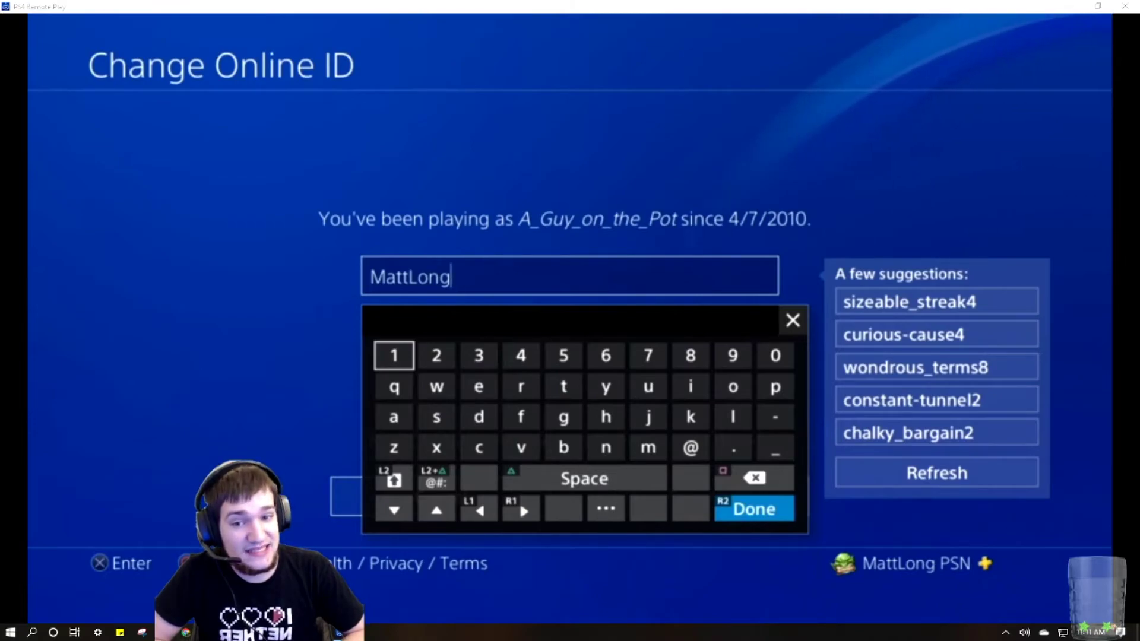
key("Down")
key("Right")
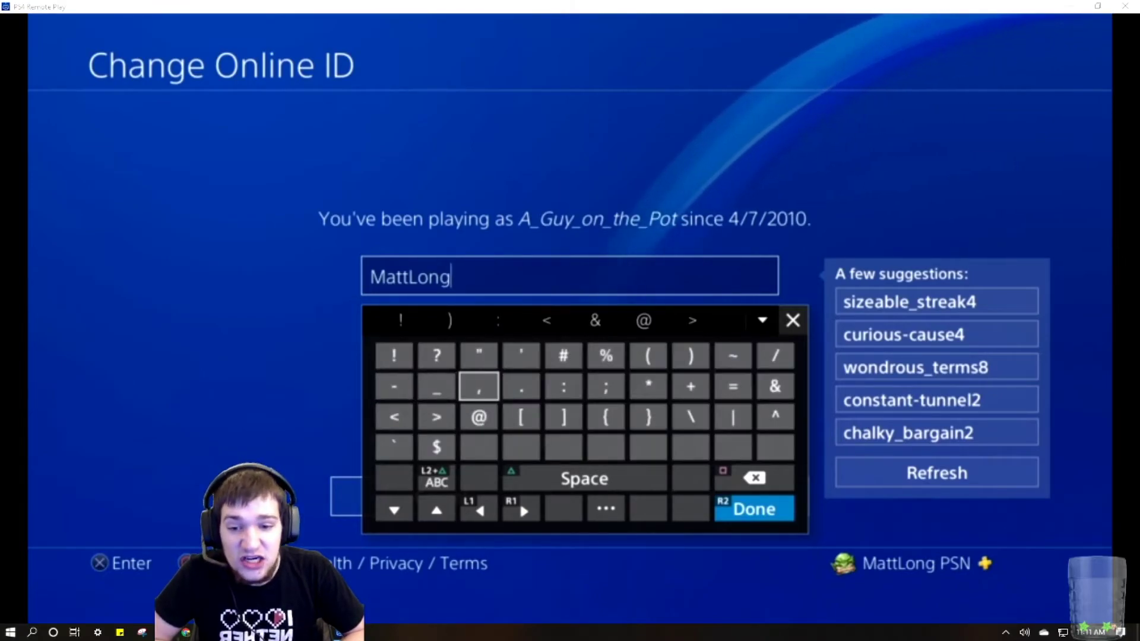
type("_")
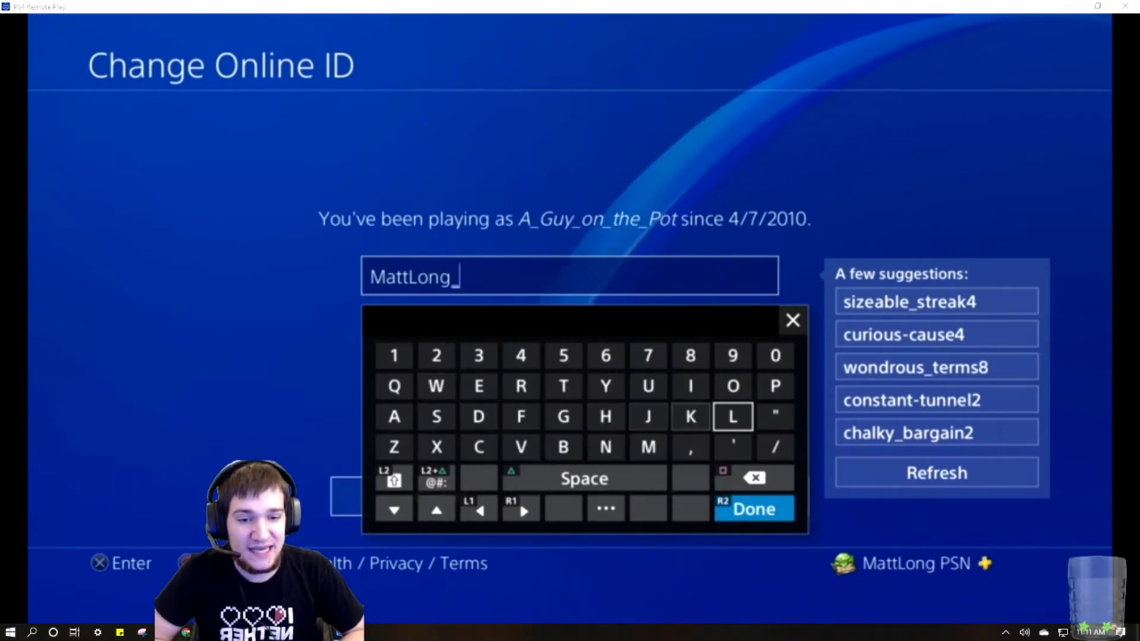
type("PS")
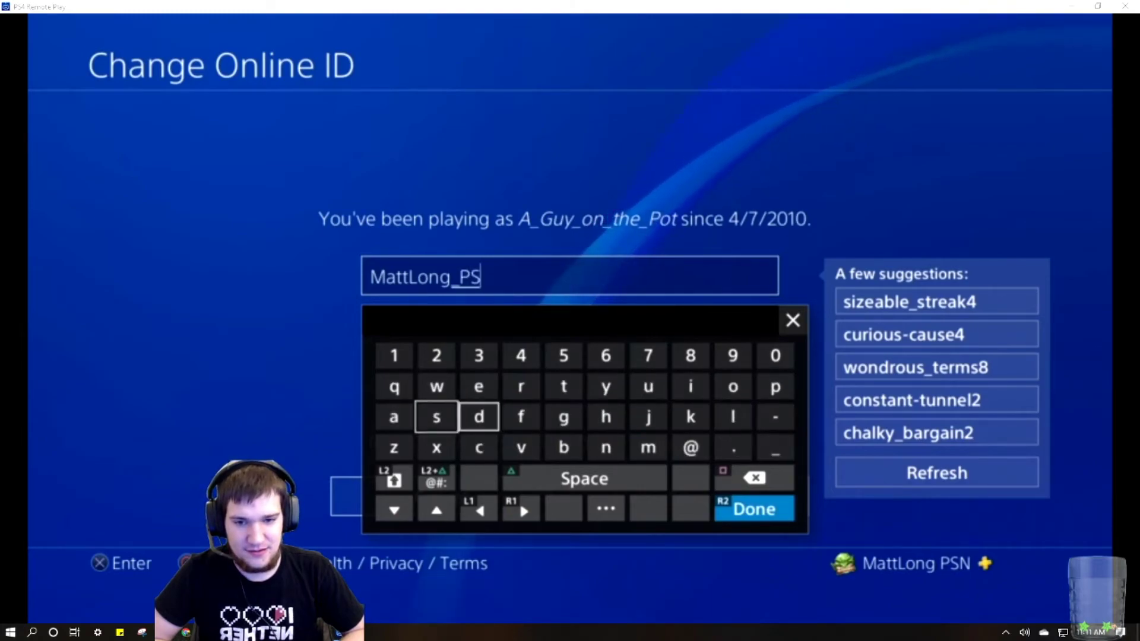
type("N")
key("Return")
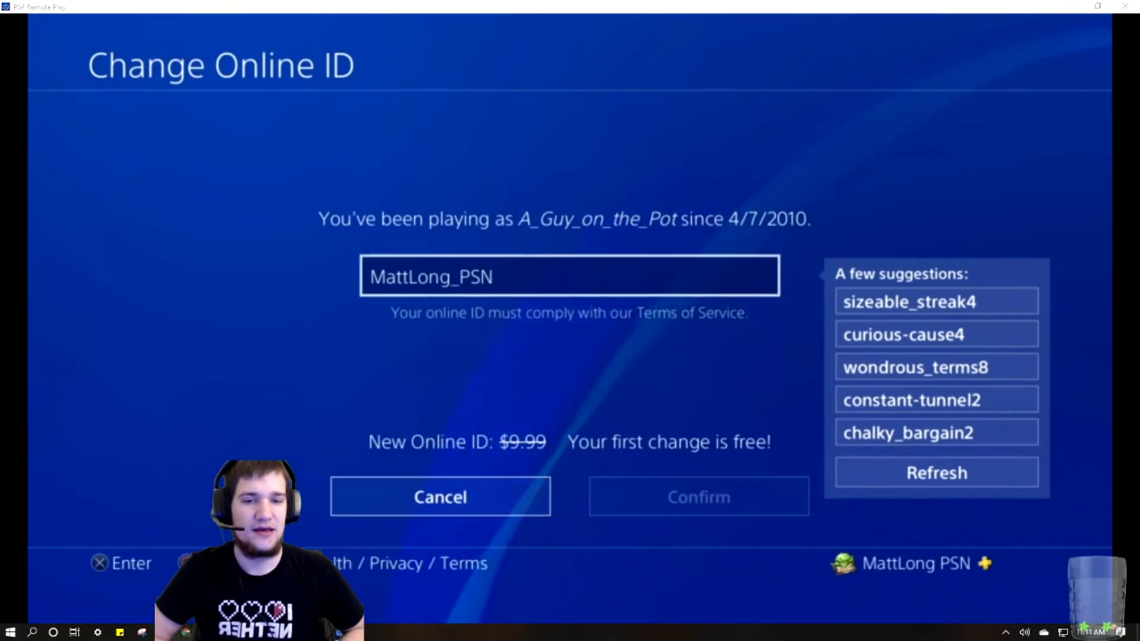
key("Down")
key("Up")
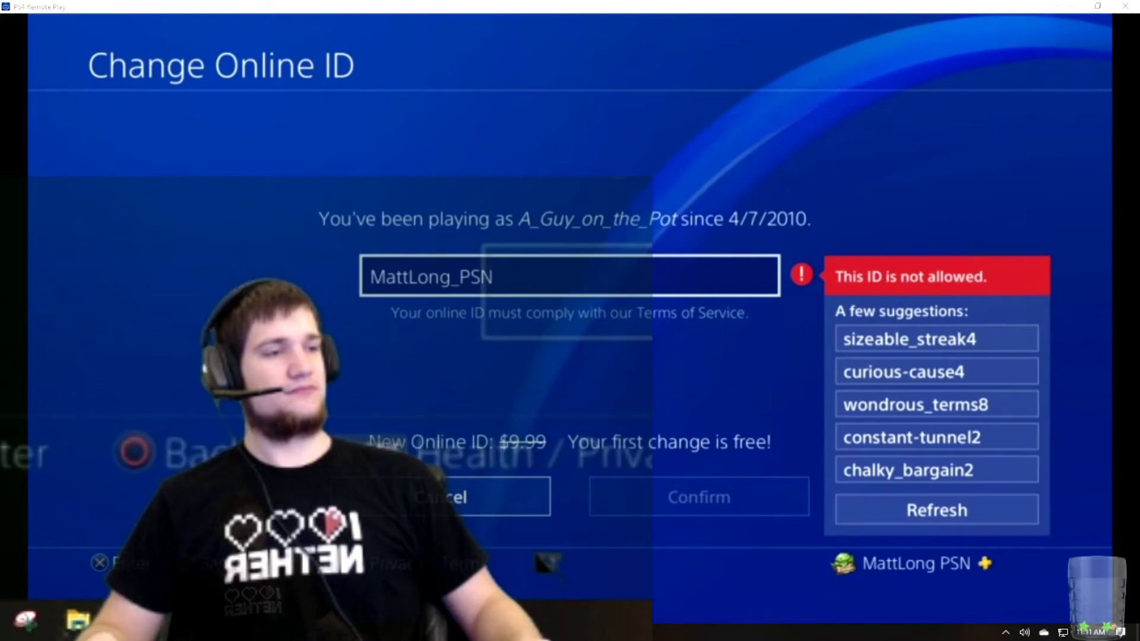
key("Return")
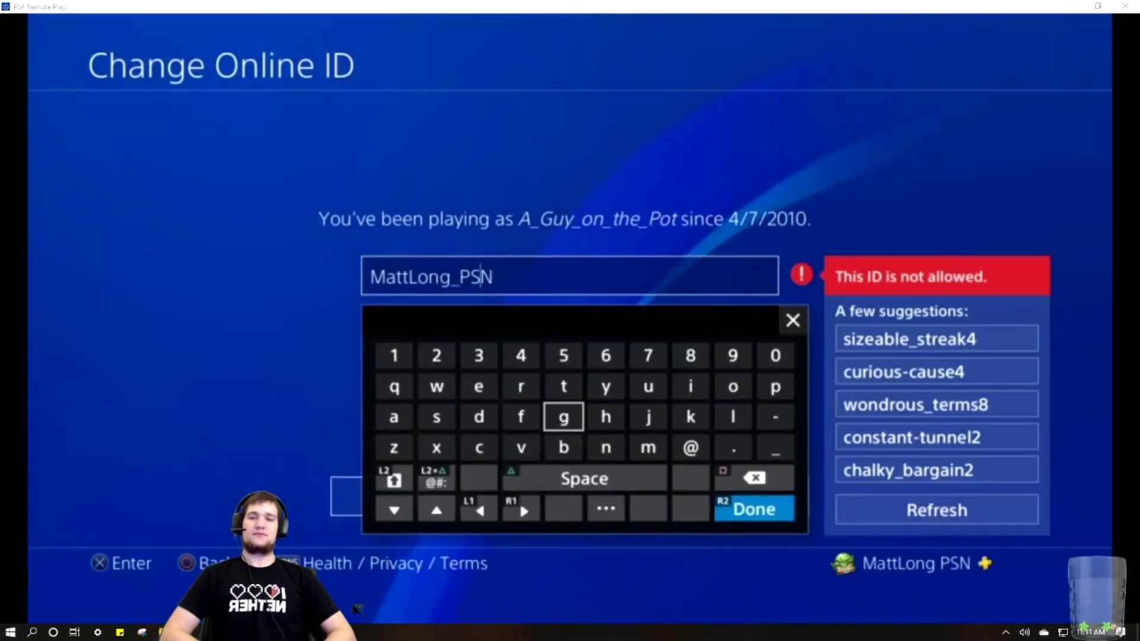
key("BackSpace")
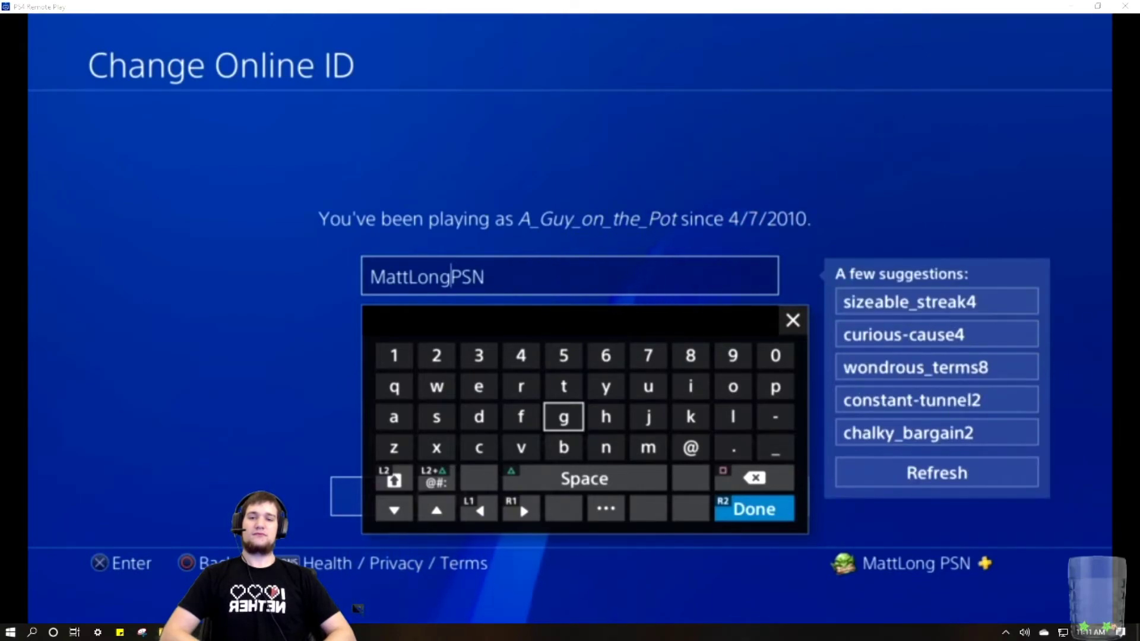
key("Return")
key("Return")
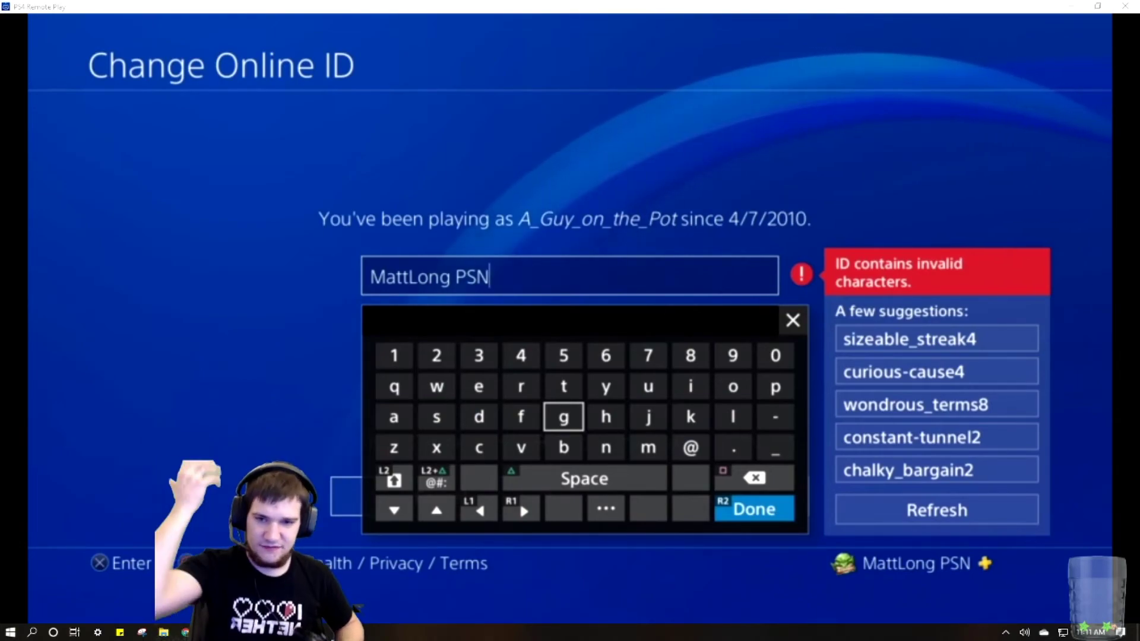
key("BackSpace")
key("BackSpace")
key("BackSpace")
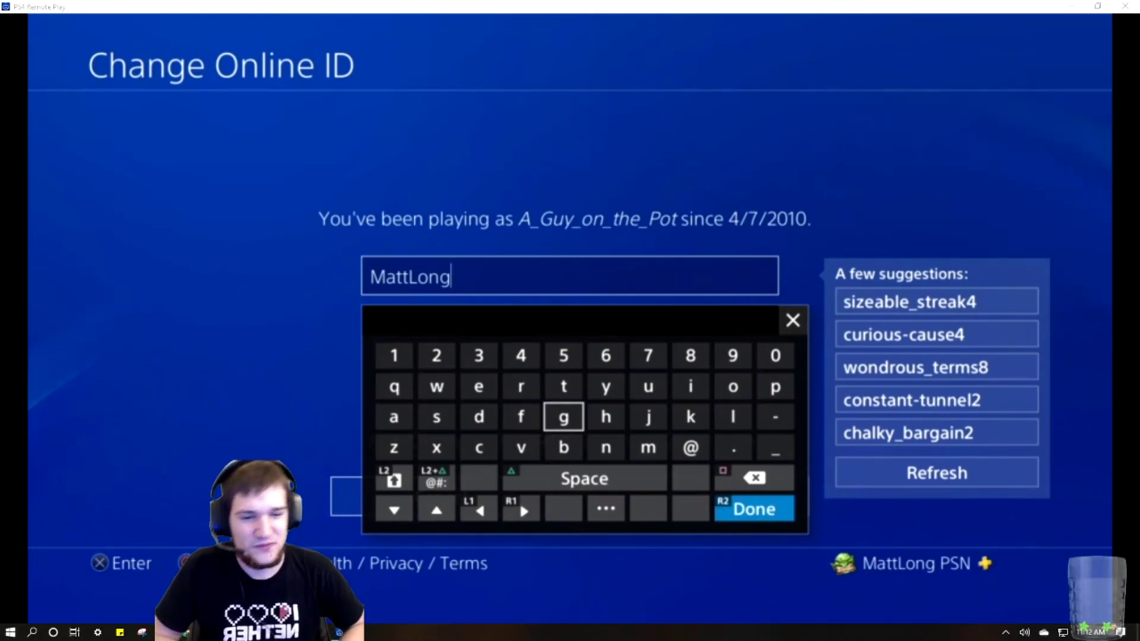
Append 7 to make MattLong7 and submit it for checking
key("Up")
key("Right")
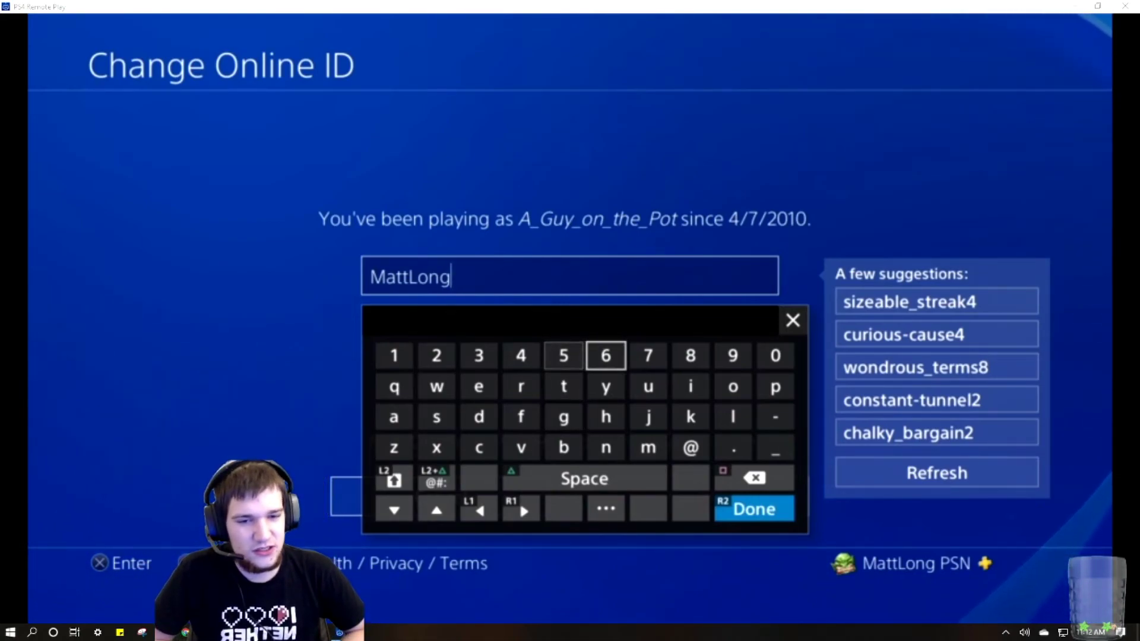
key("Right")
key("Return")
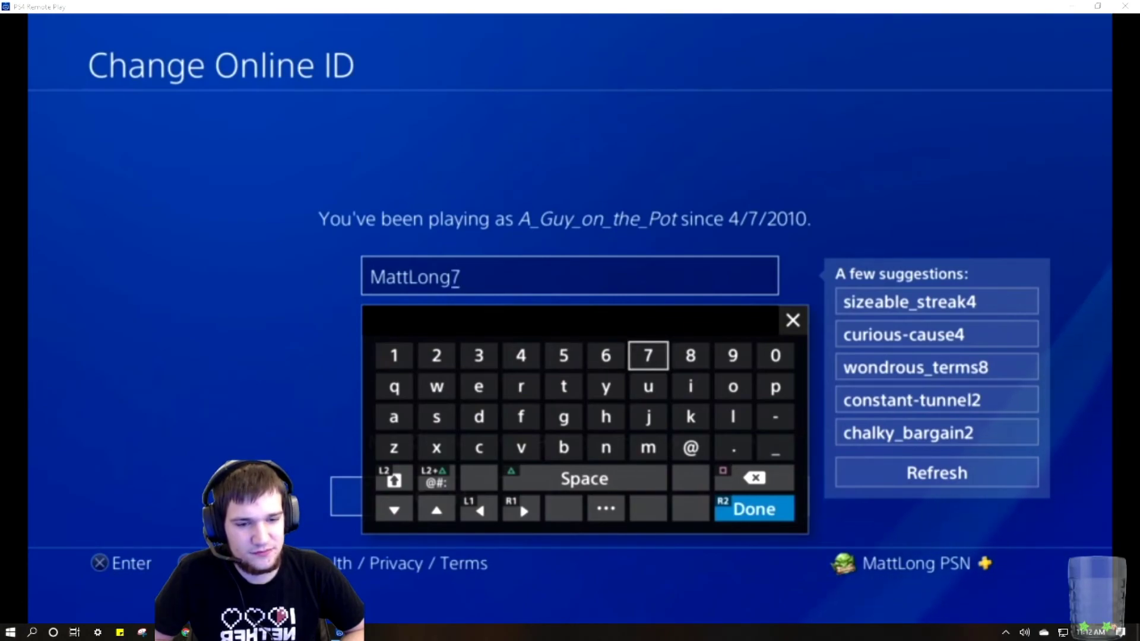
key("Escape")
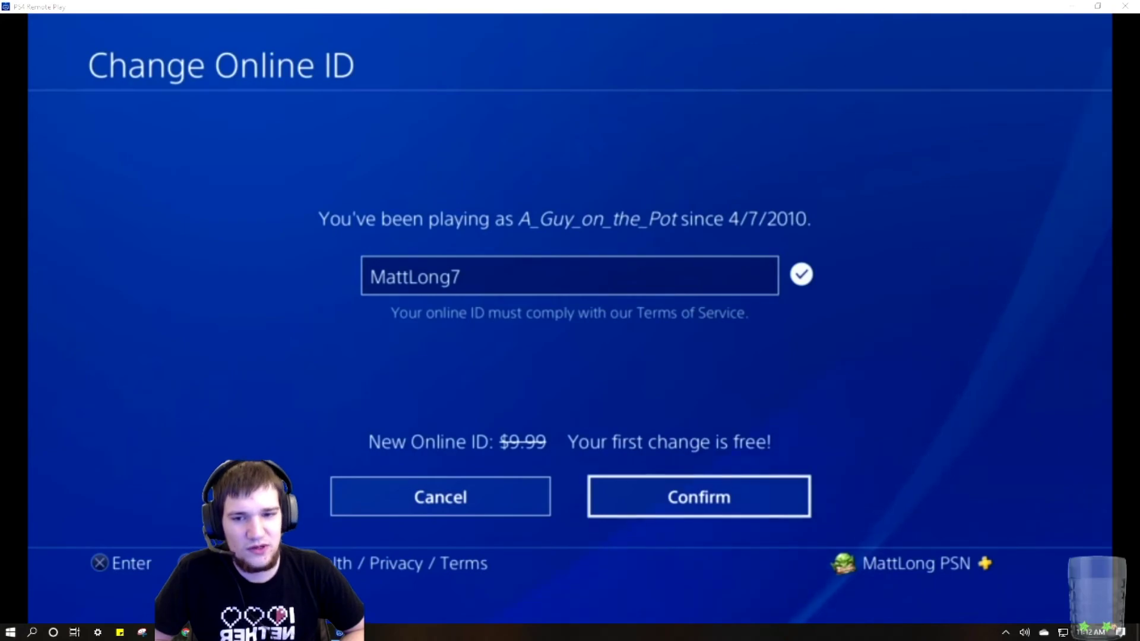
Replace the 7 with 555 so the accepted ID reads MattLong555
key("Up")
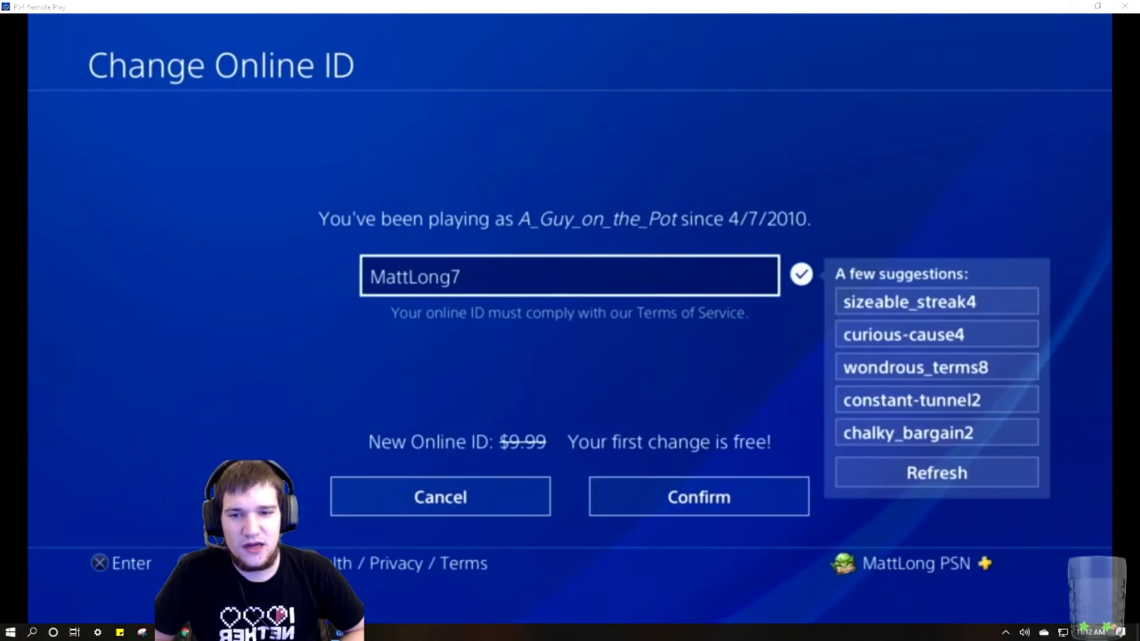
key("Return")
key("BackSpace")
type("555")
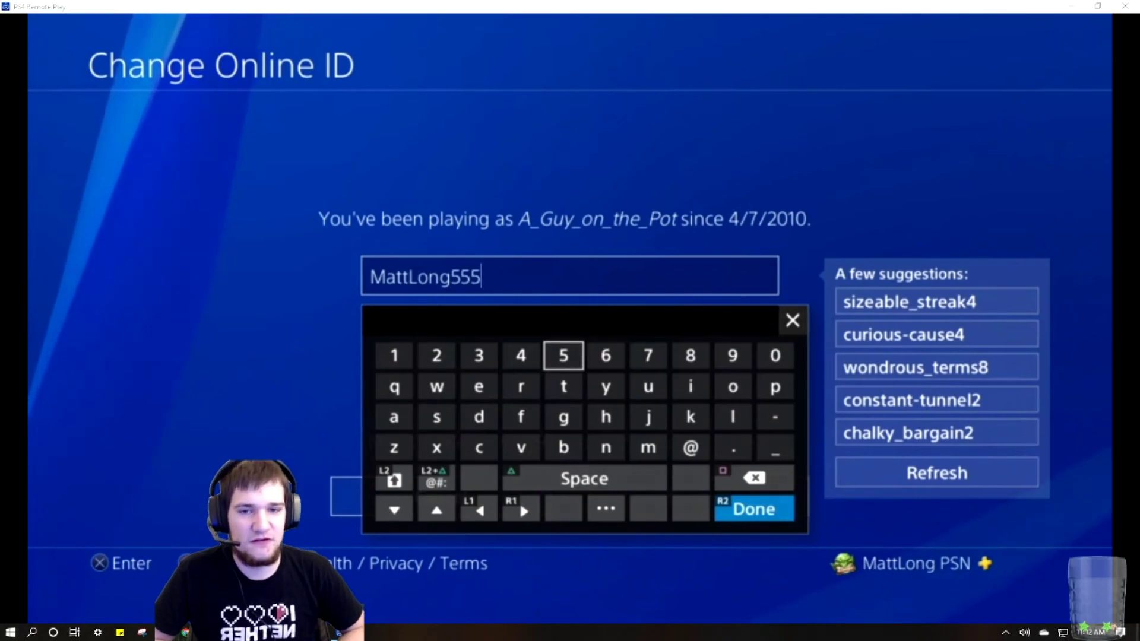
key("Escape")
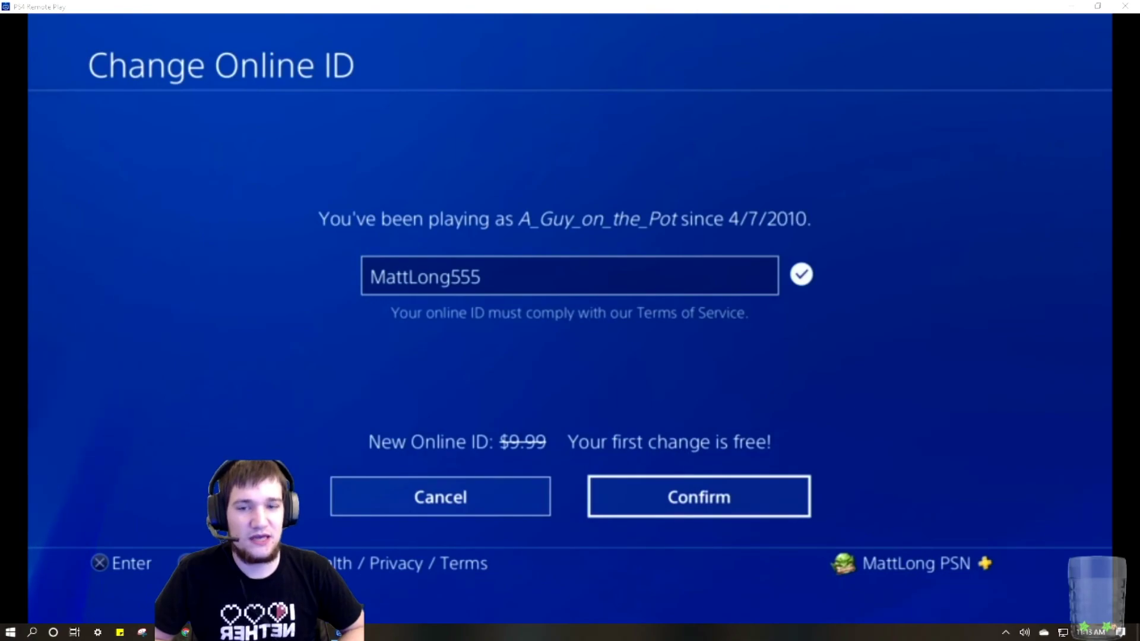
key("Up")
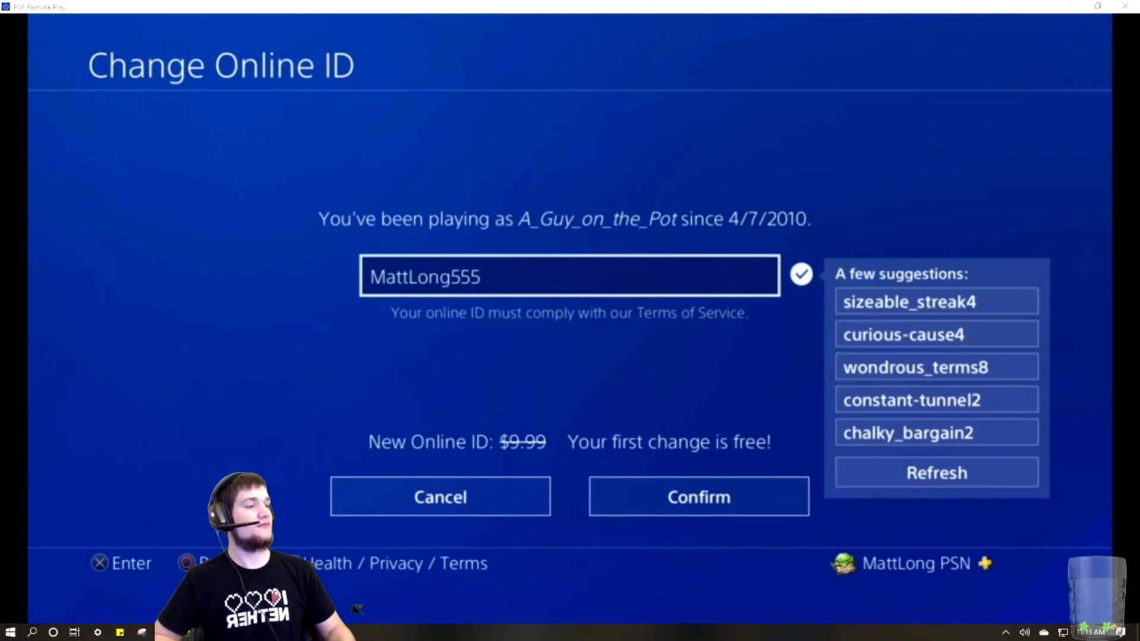